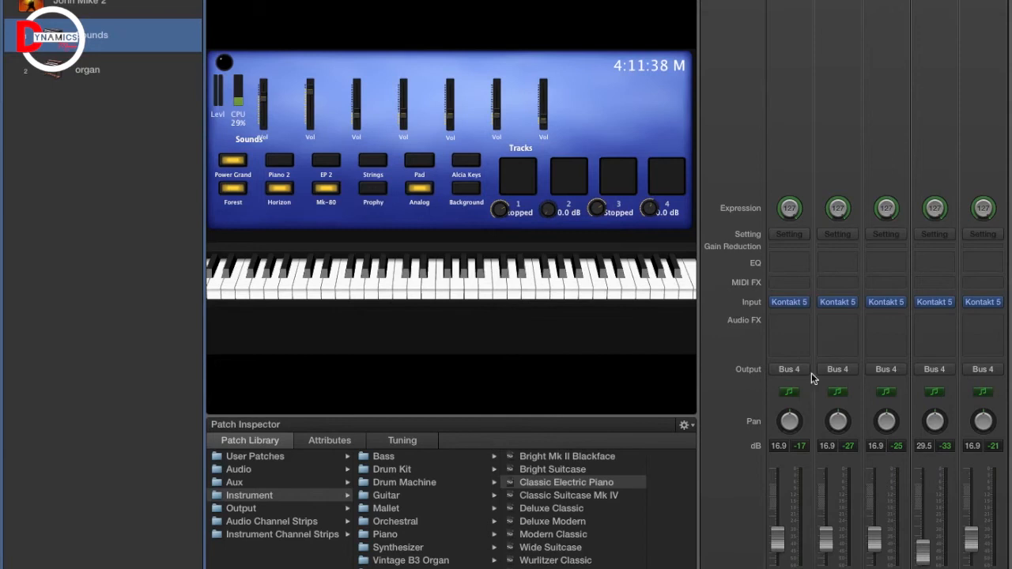
scroll(823, 408, "left", 5)
left_click(793, 304)
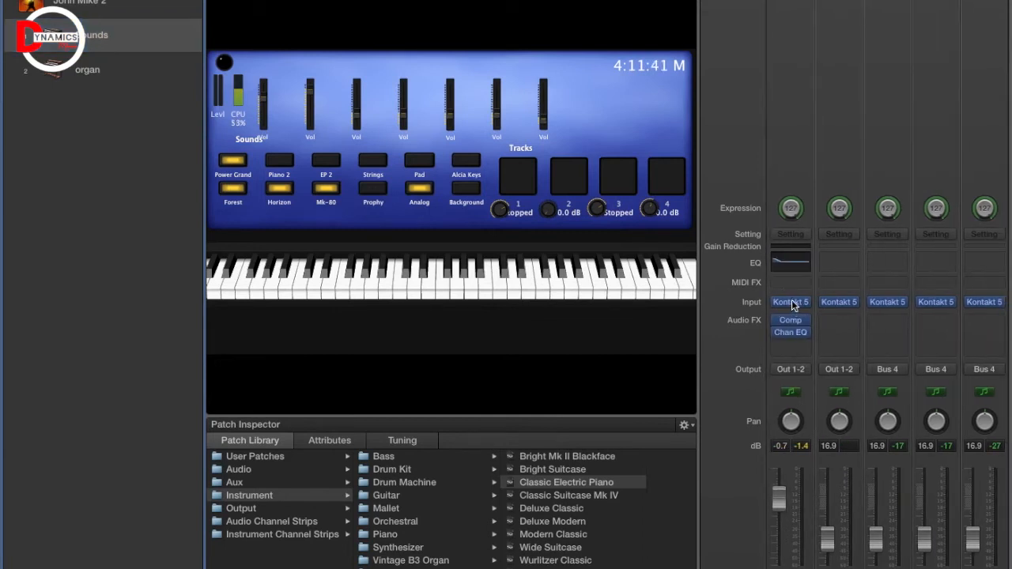
left_click(794, 304)
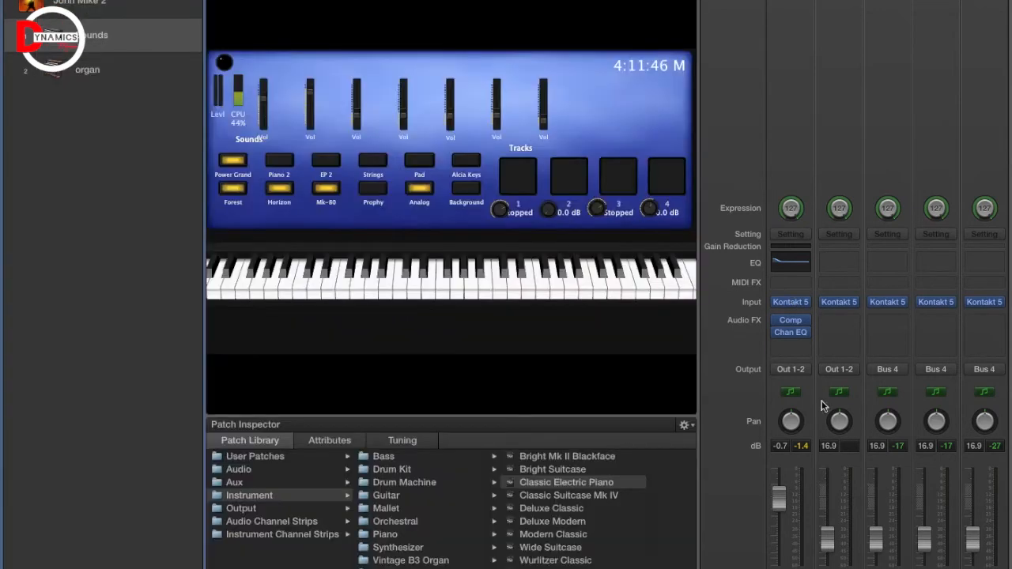
mouse_move(795, 305)
left_click(793, 302)
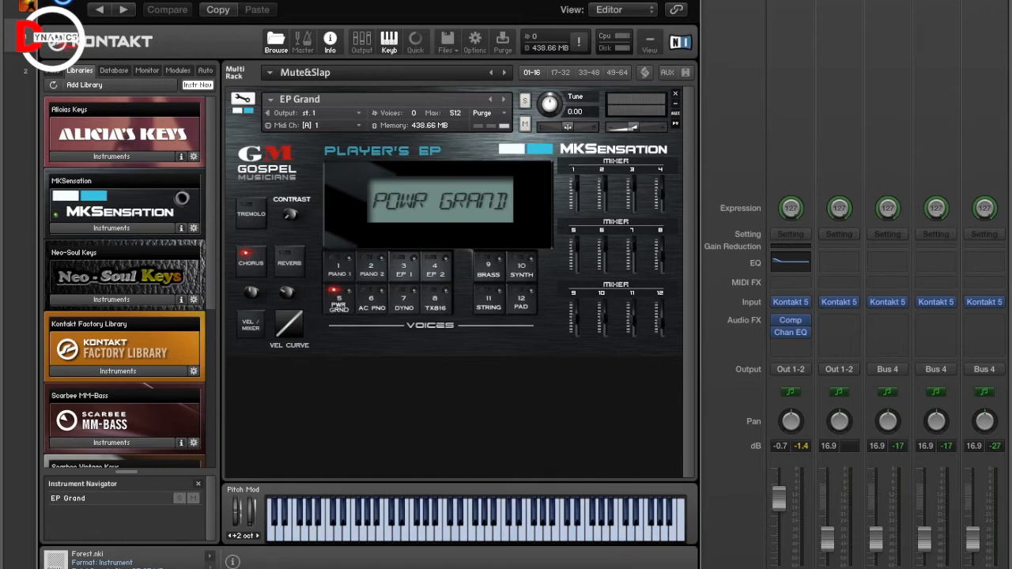
key("super+w")
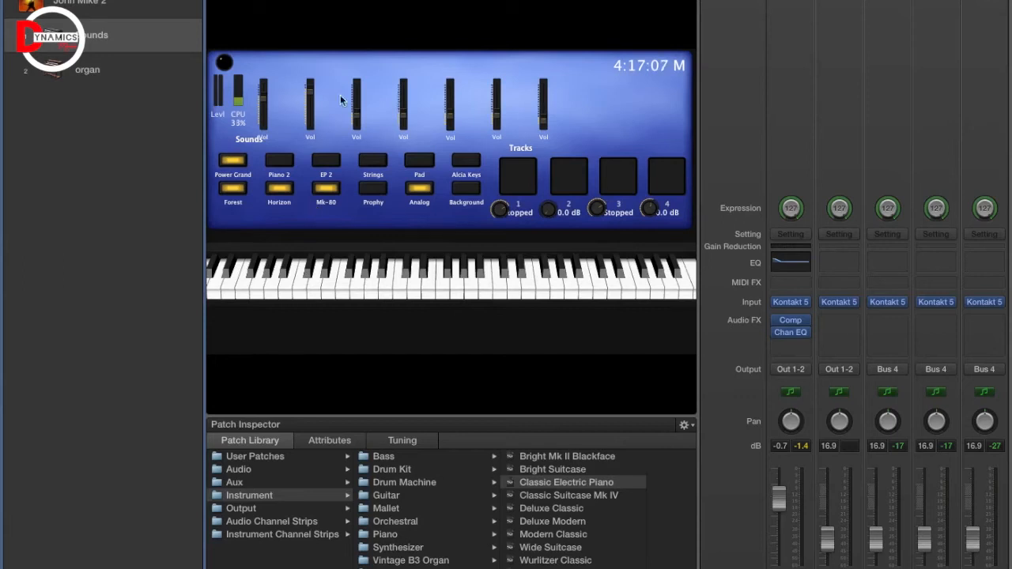
scroll(889, 317, "right", 5)
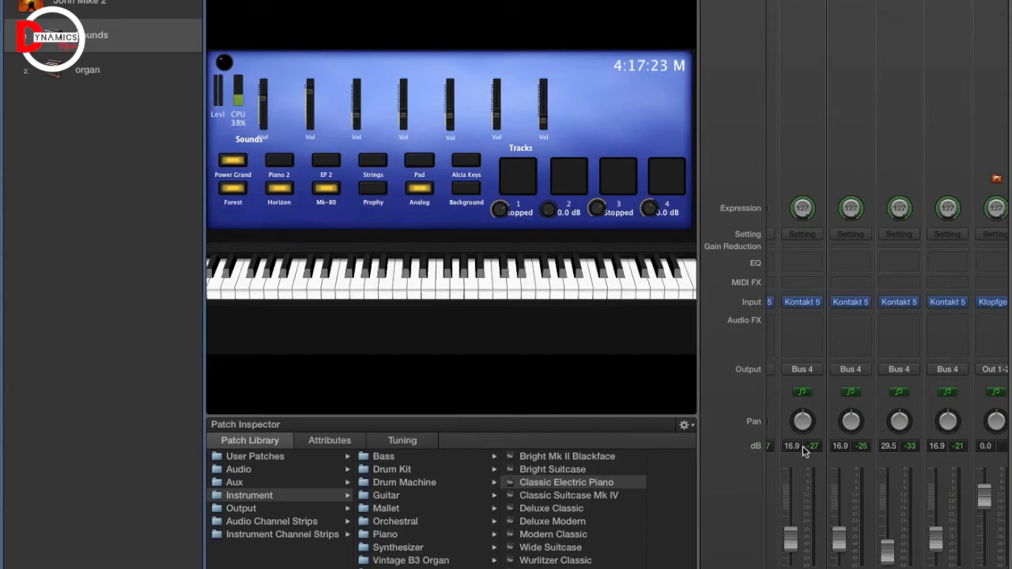
scroll(837, 438, "right", 2)
scroll(837, 437, "left", 6)
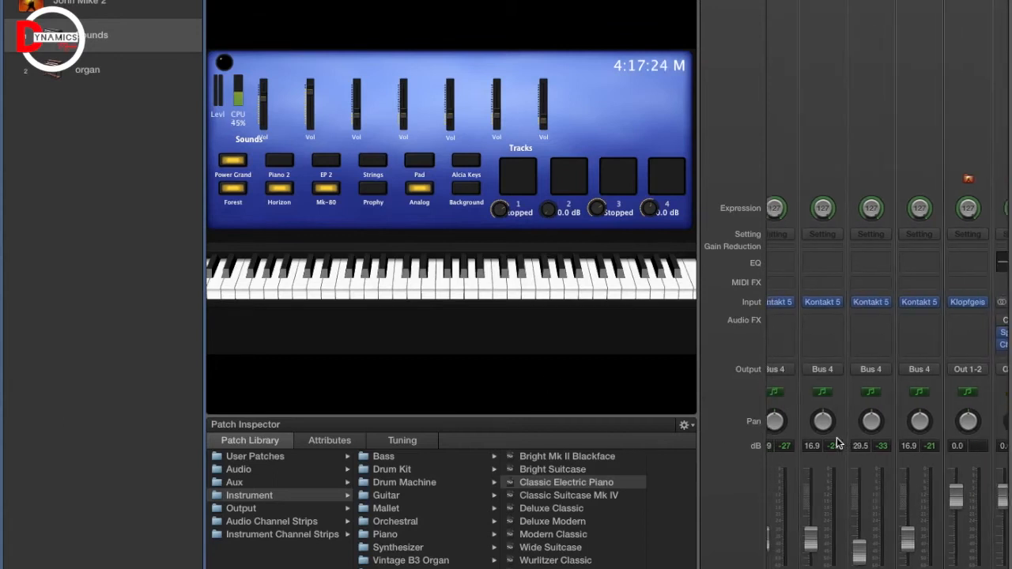
scroll(837, 443, "right", 4)
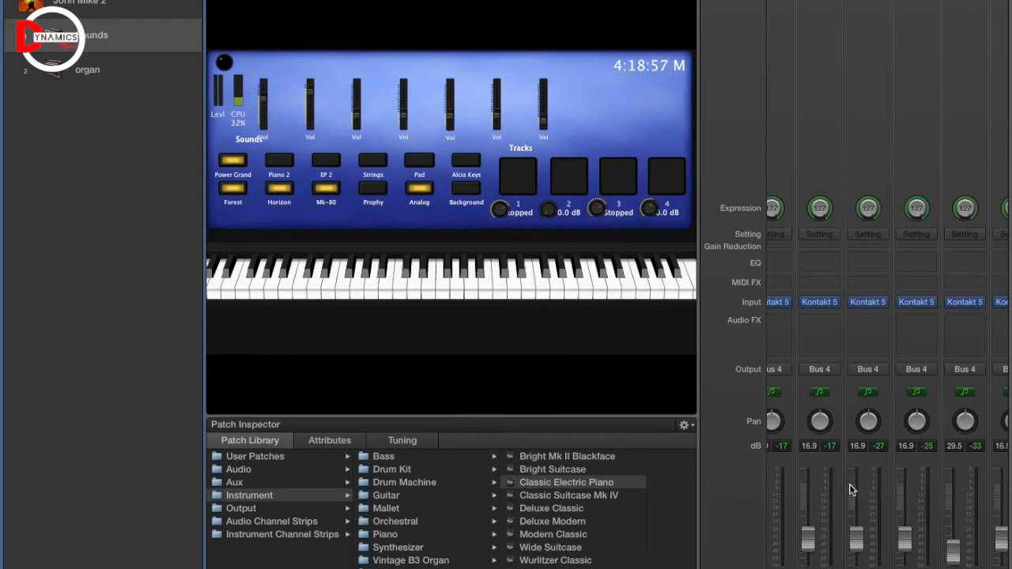
scroll(852, 490, "left", 3)
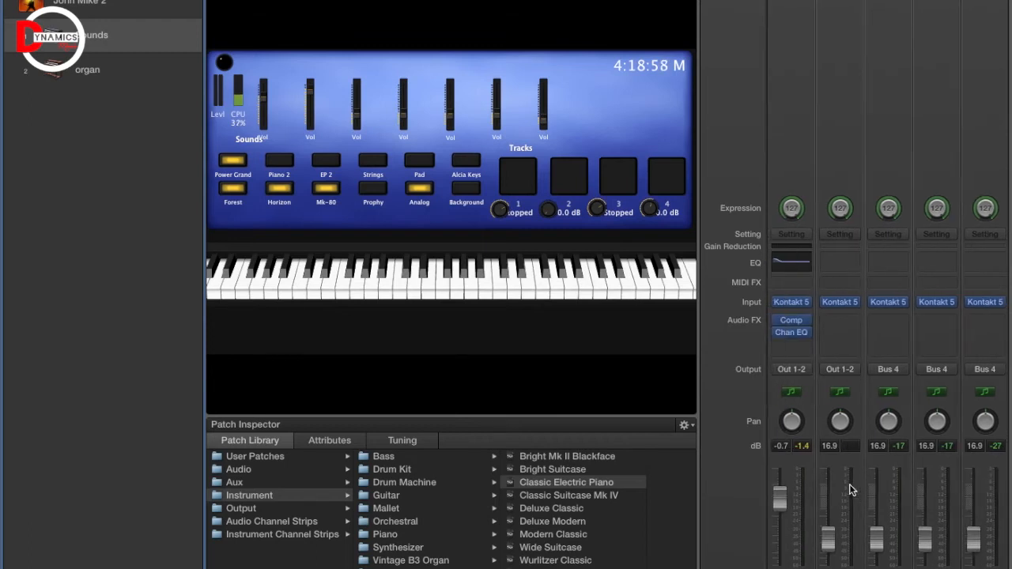
scroll(851, 490, "right", 4)
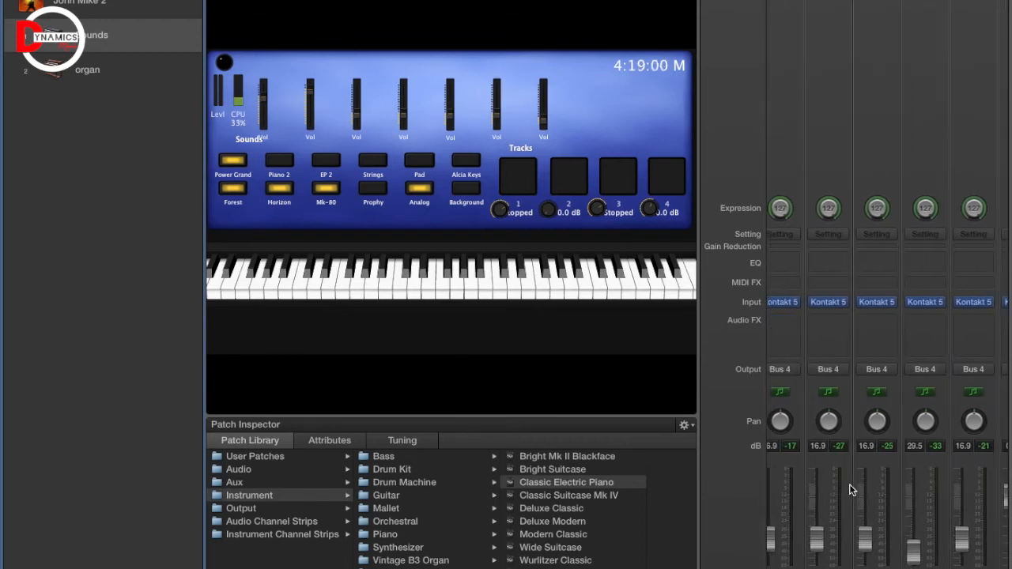
scroll(851, 491, "left", 4)
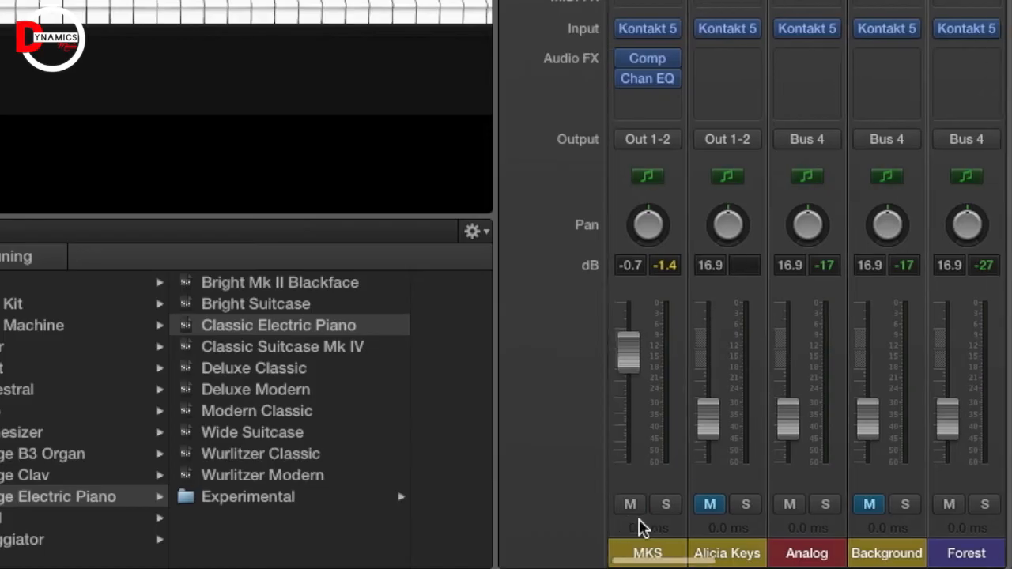
scroll(710, 510, "right", 2)
scroll(709, 522, "right", 4)
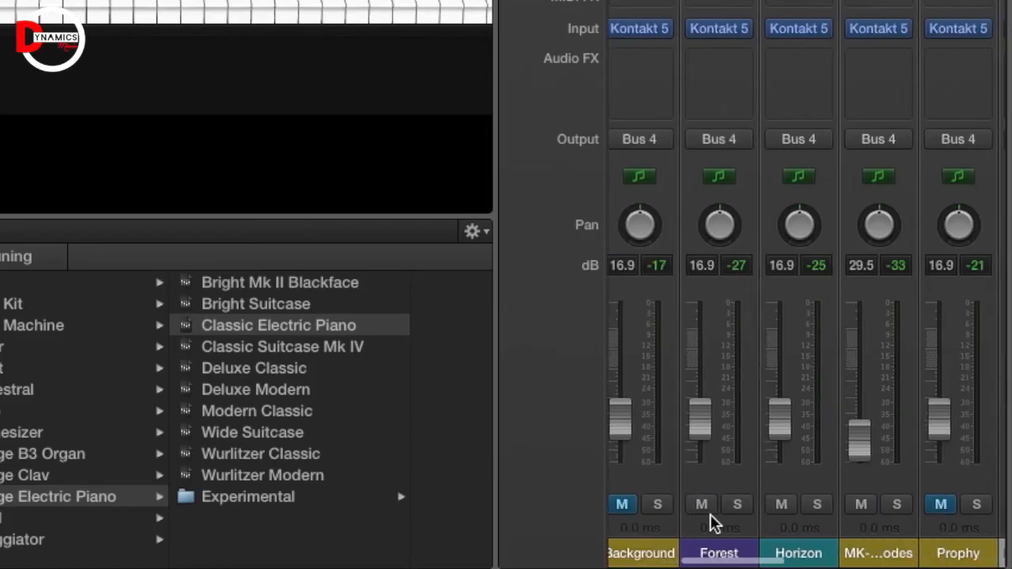
scroll(711, 522, "left", 5)
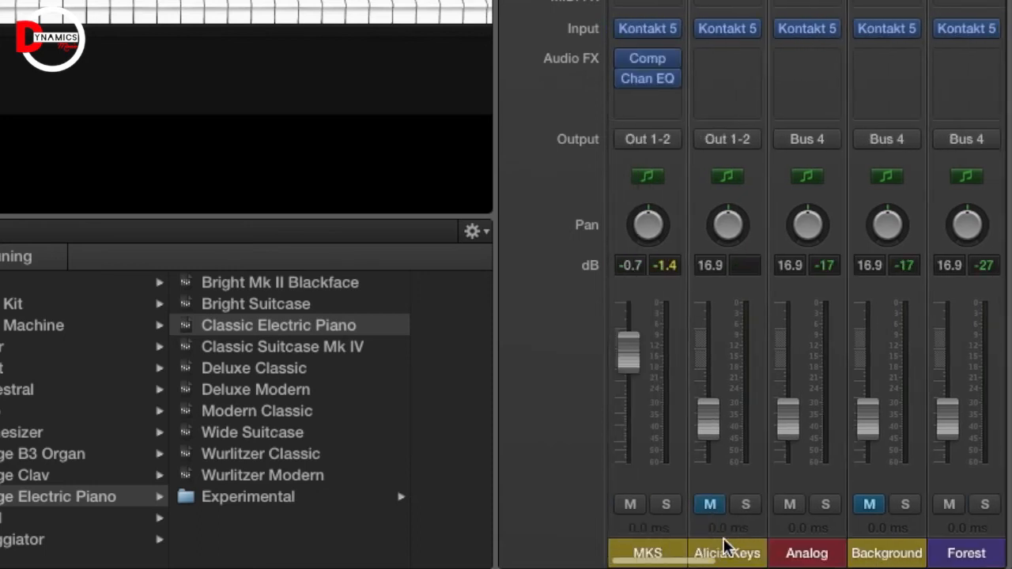
scroll(897, 551, "right", 4)
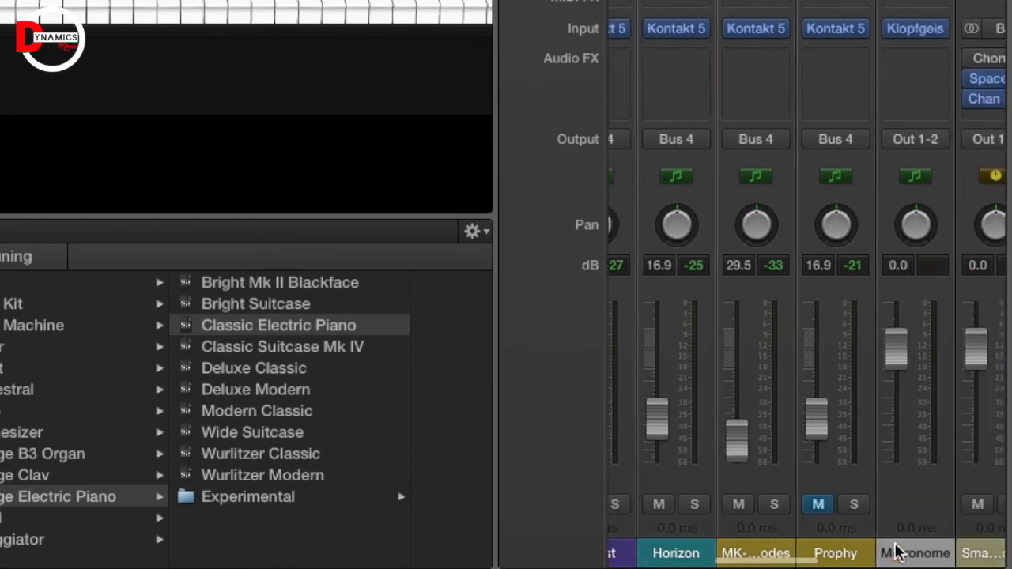
scroll(897, 551, "left", 5)
scroll(898, 552, "right", 3)
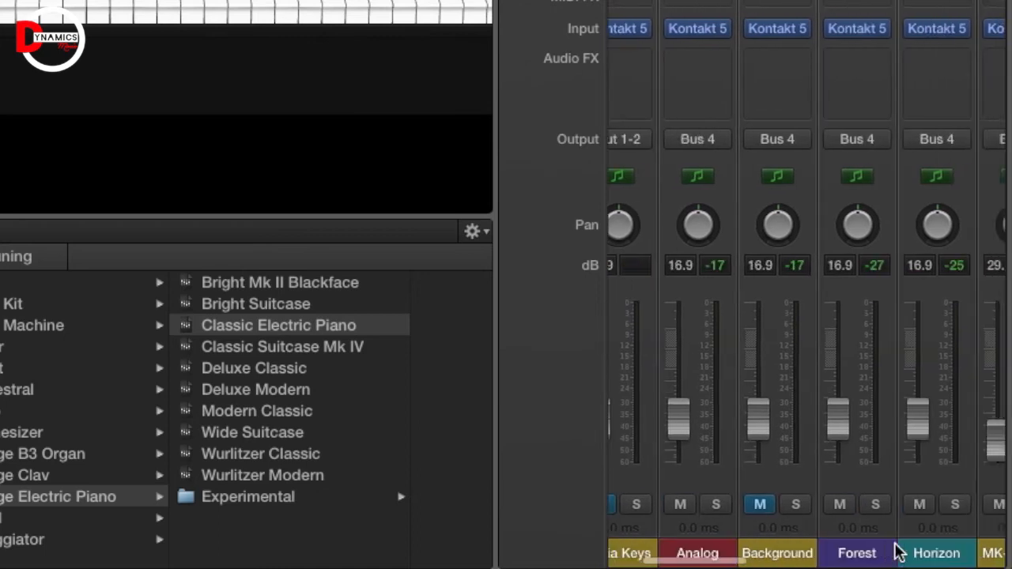
scroll(898, 551, "left", 3)
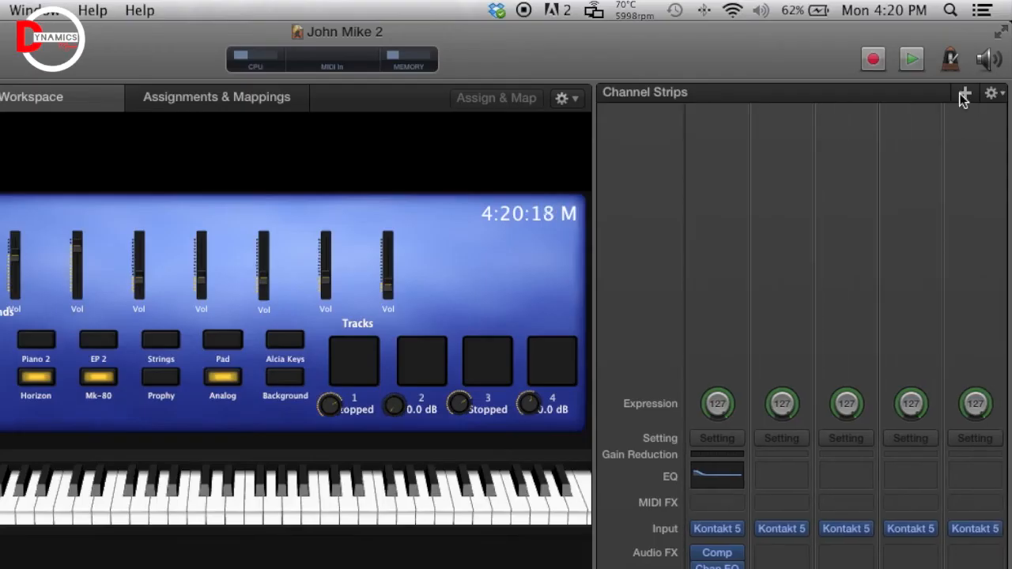
- Add an instrument channel strip that plays from Keyboard 1 and outputs to Out 1-2
left_click(961, 94)
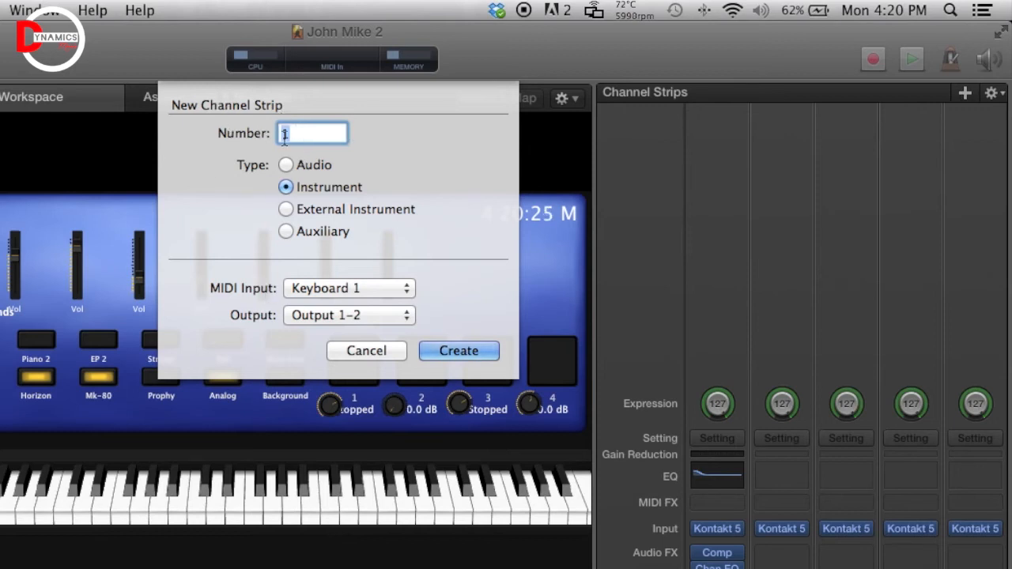
left_click(465, 356)
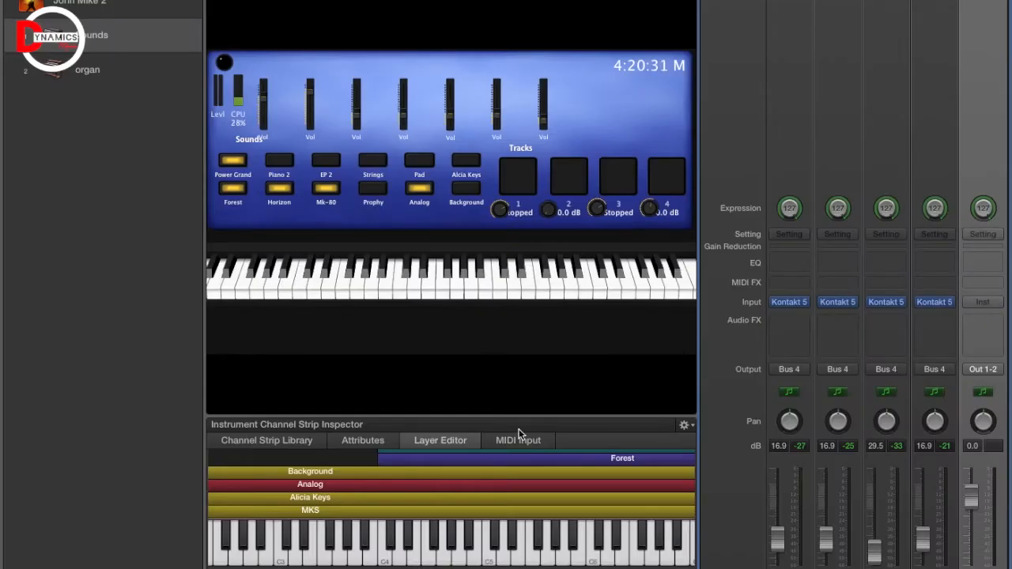
- Browse the Channel Strip Library's Piano, Vintage B3 Organ and Synthesizer presets
left_click(267, 443)
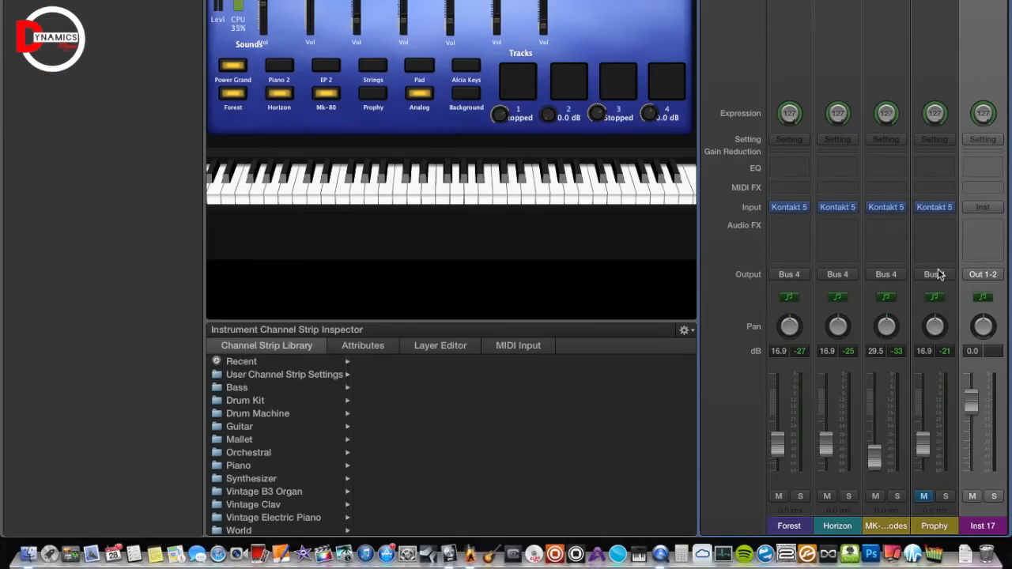
left_click(241, 466)
left_click(257, 492)
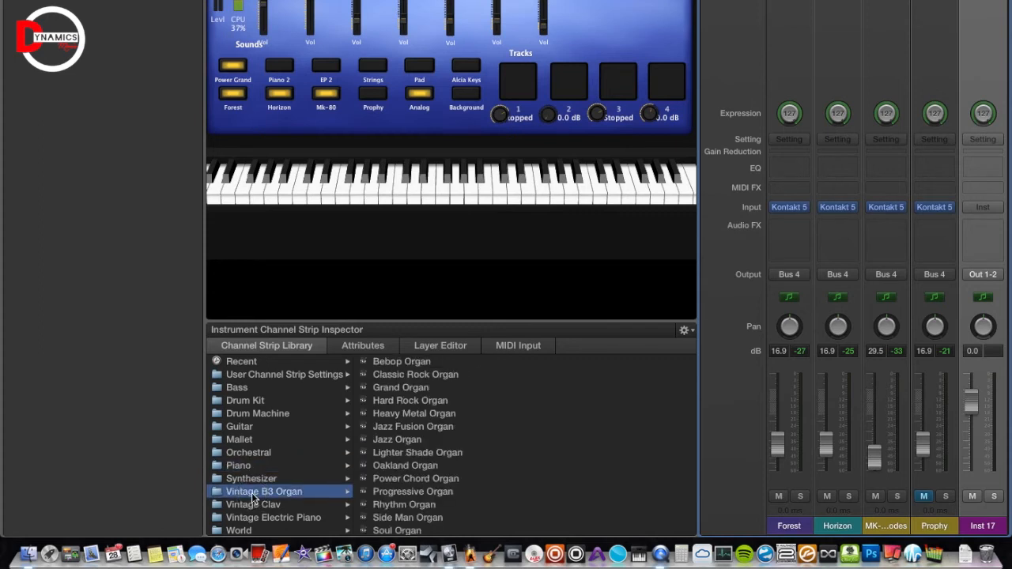
left_click(257, 479)
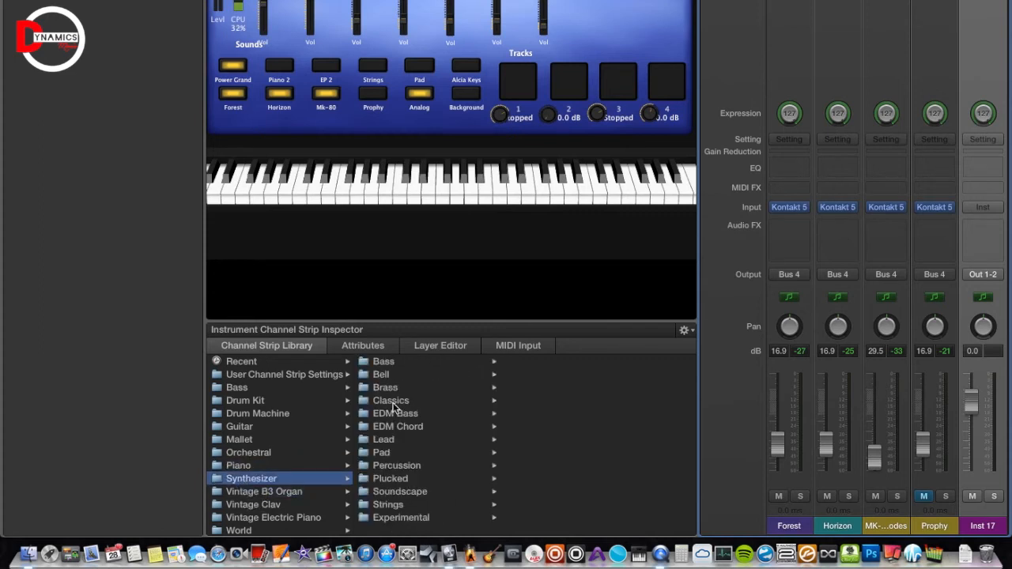
- Look through Inst 17's instrument plug-in list and close it without choosing a plug-in
left_click(994, 207)
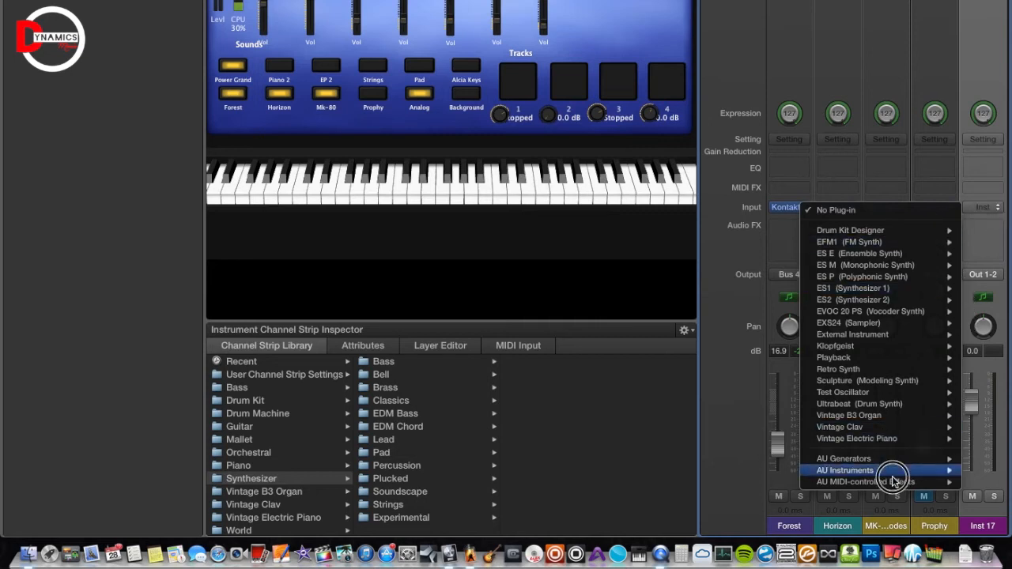
mouse_move(892, 472)
mouse_move(746, 477)
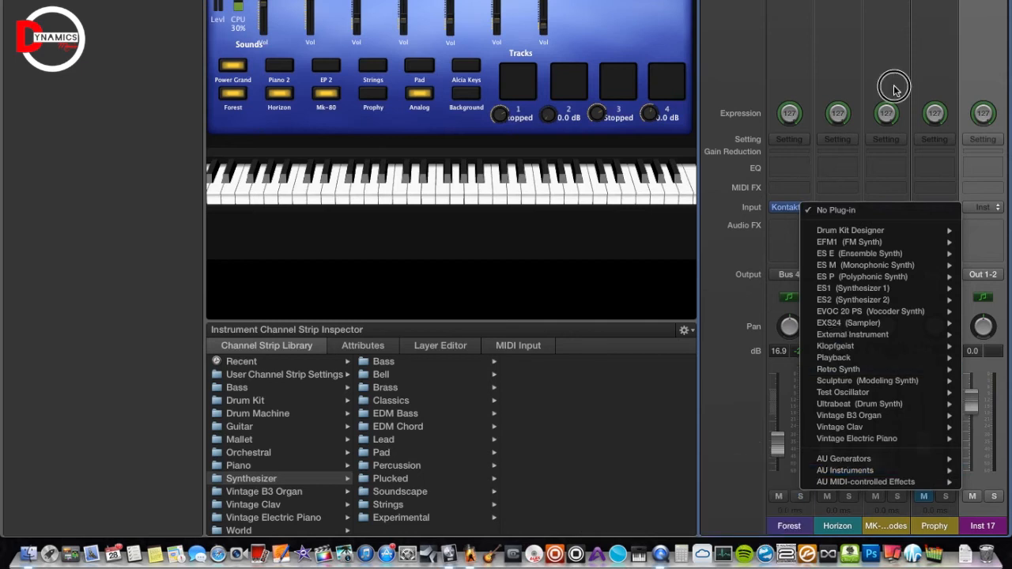
left_click(910, 56)
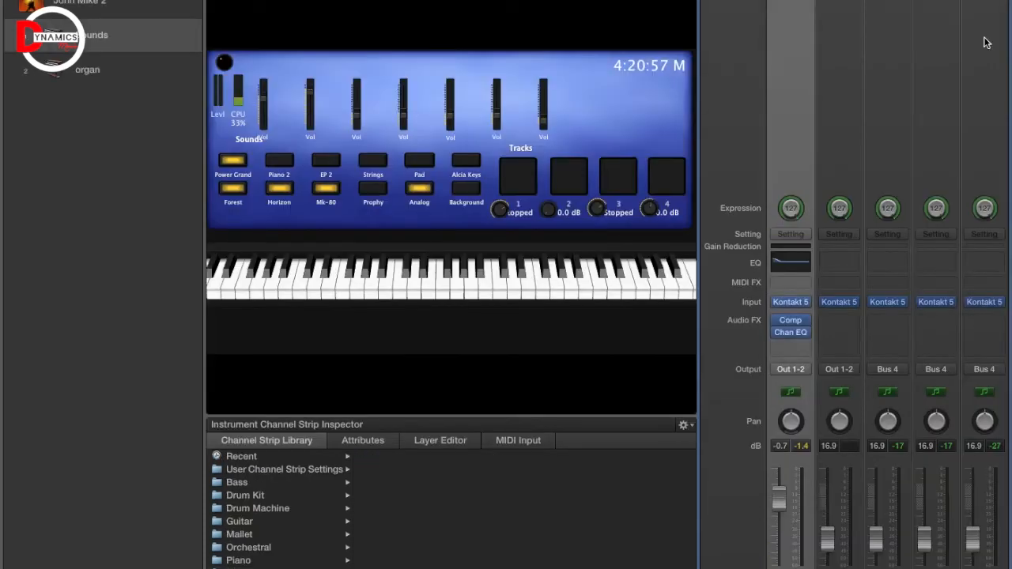
scroll(854, 445, "left", 3)
left_click(850, 515)
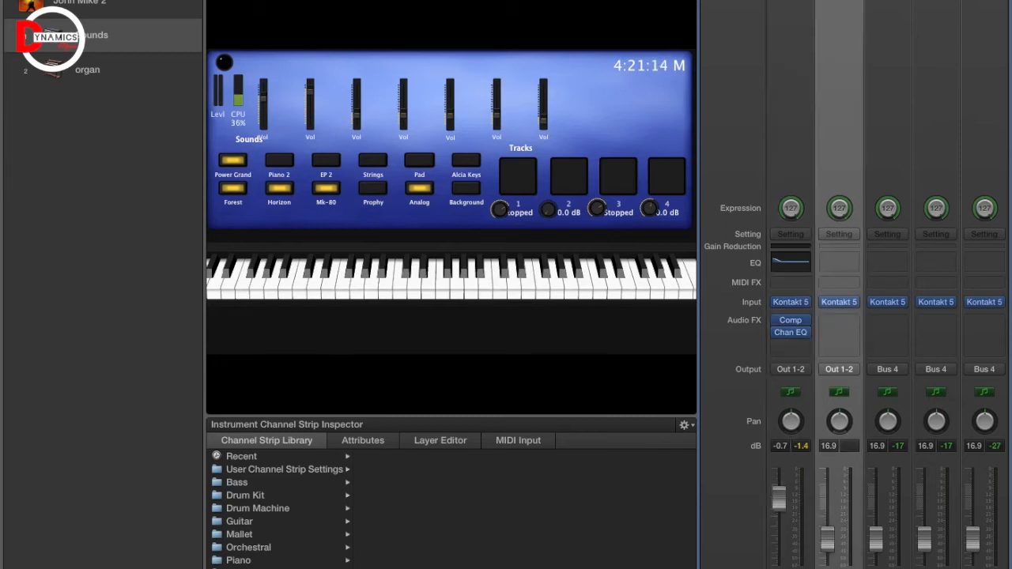
left_click(897, 516)
left_click(945, 516)
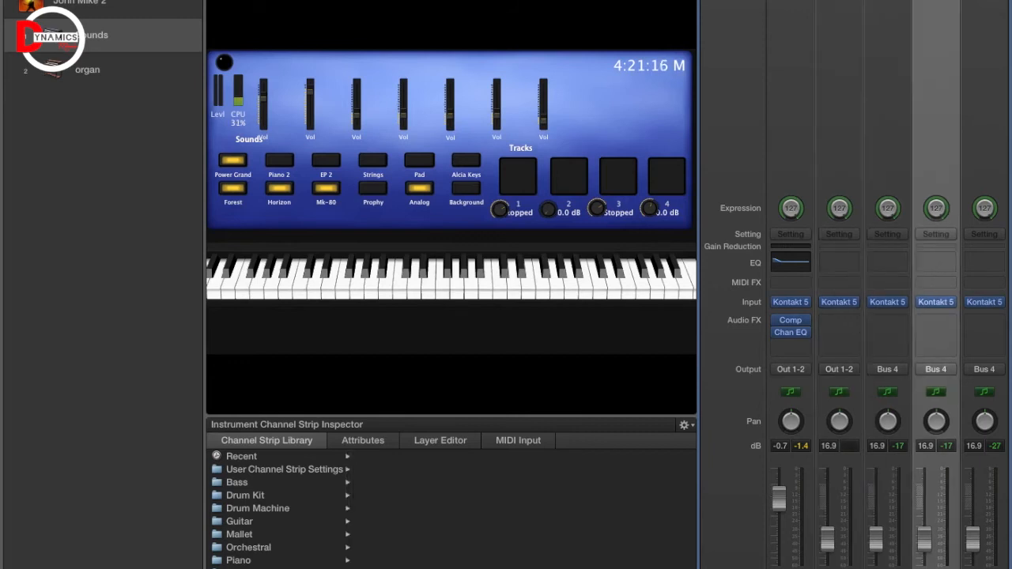
left_click(849, 516)
left_click(801, 516)
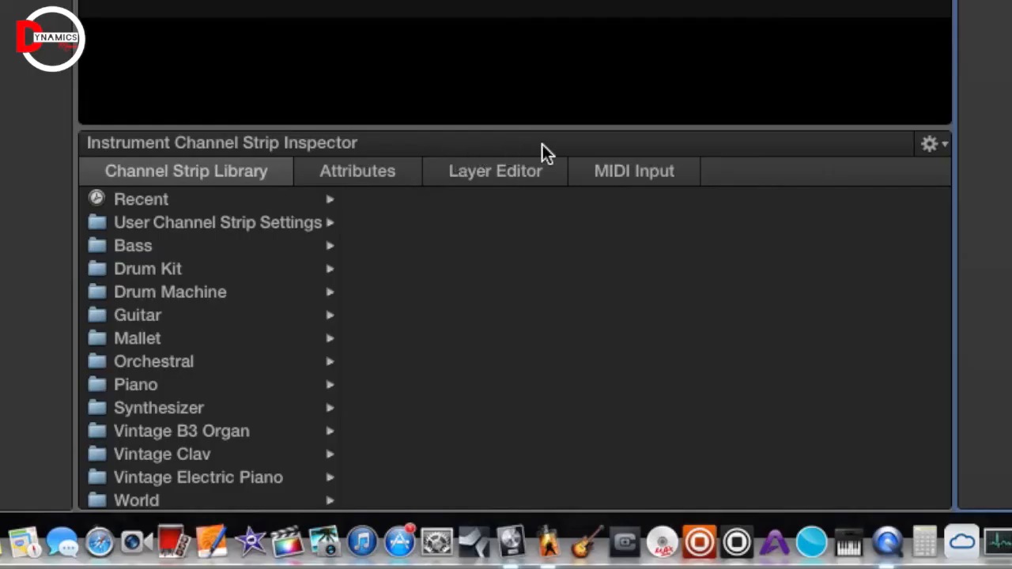
- Review the Forest, Background, Analog, Alicia Keys and MKS key ranges in the Layer Editor
left_click(480, 175)
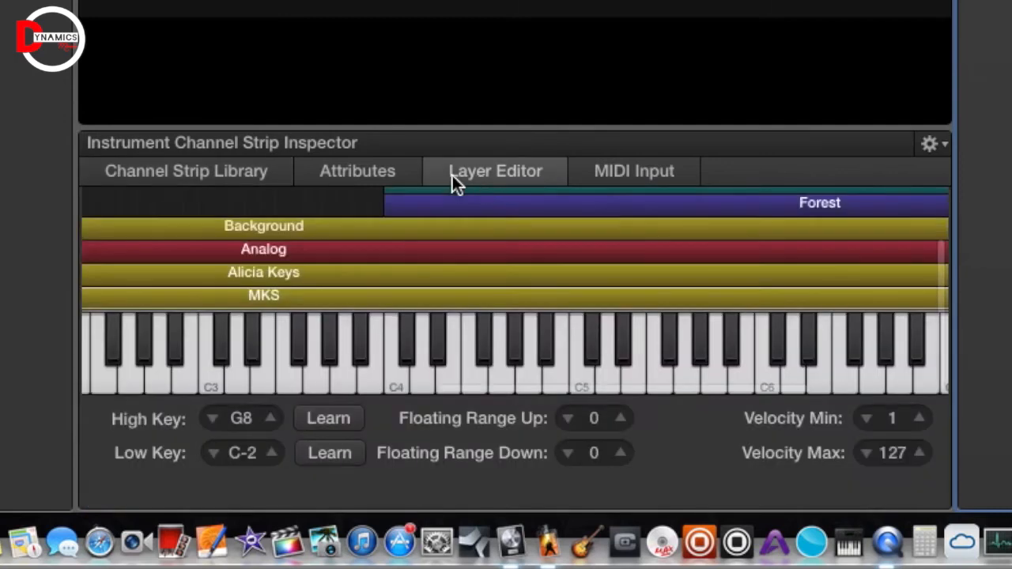
scroll(293, 279, "up", 3)
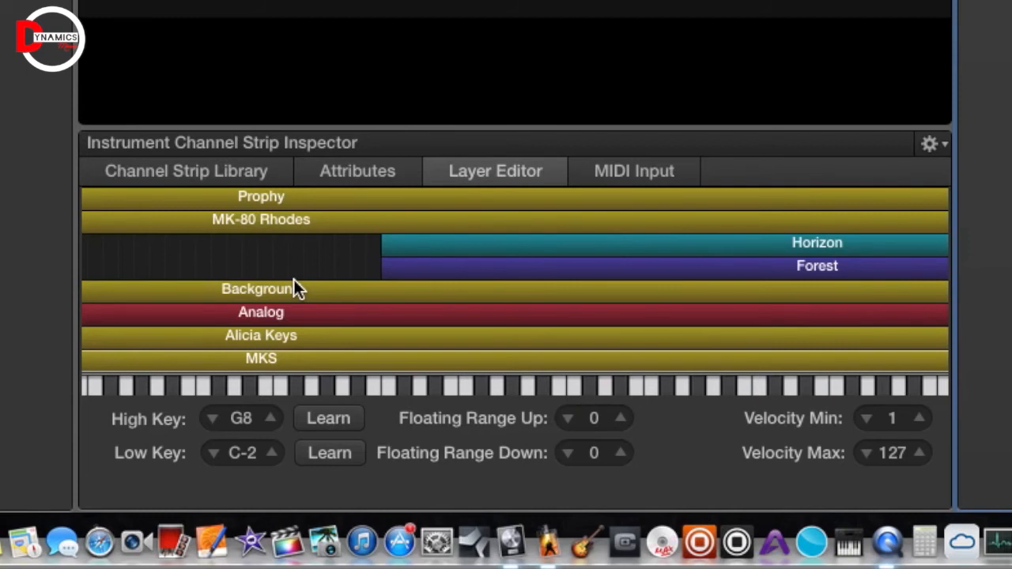
scroll(293, 281, "down", 5)
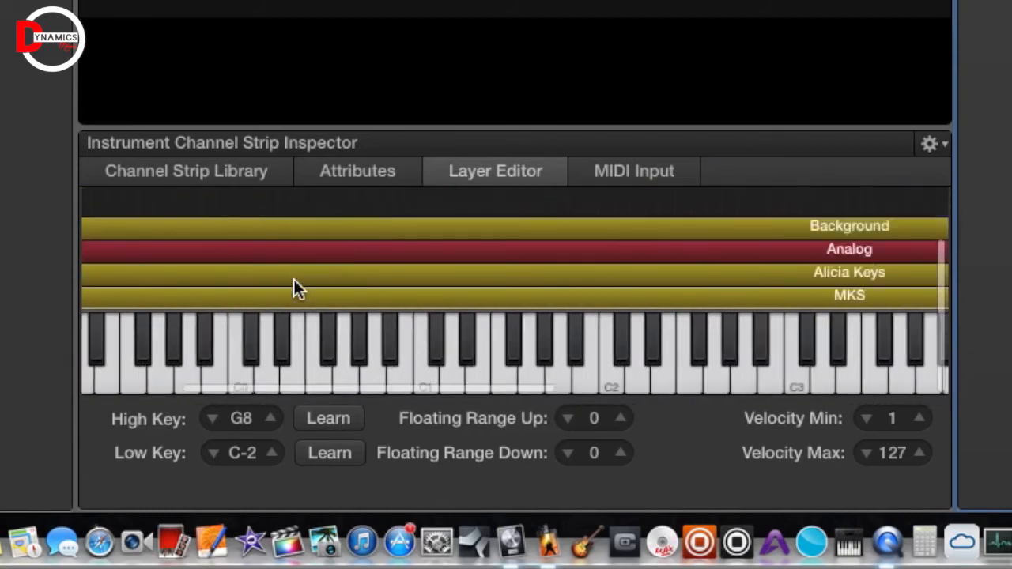
scroll(294, 280, "right", 5)
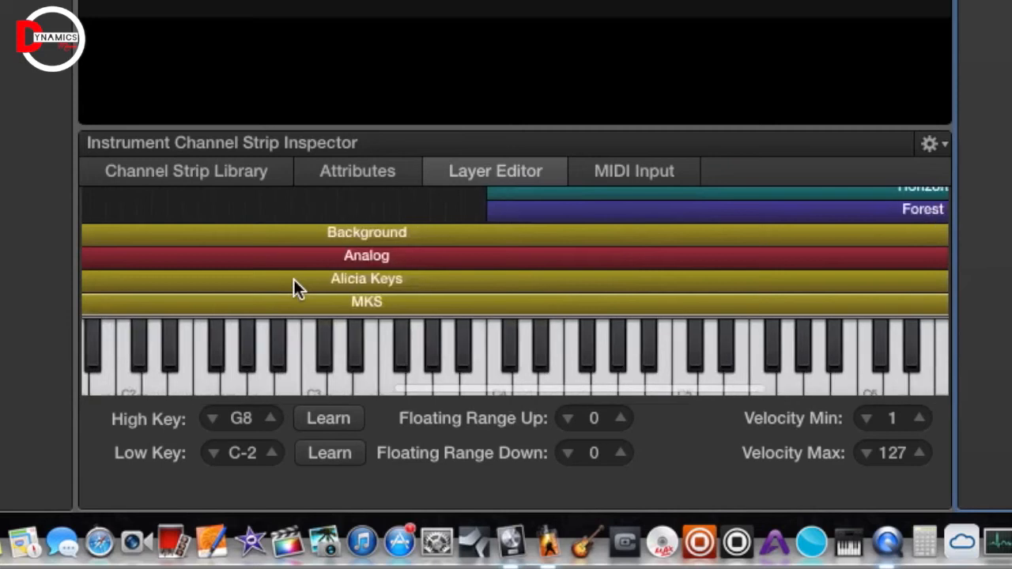
scroll(294, 279, "up", 5)
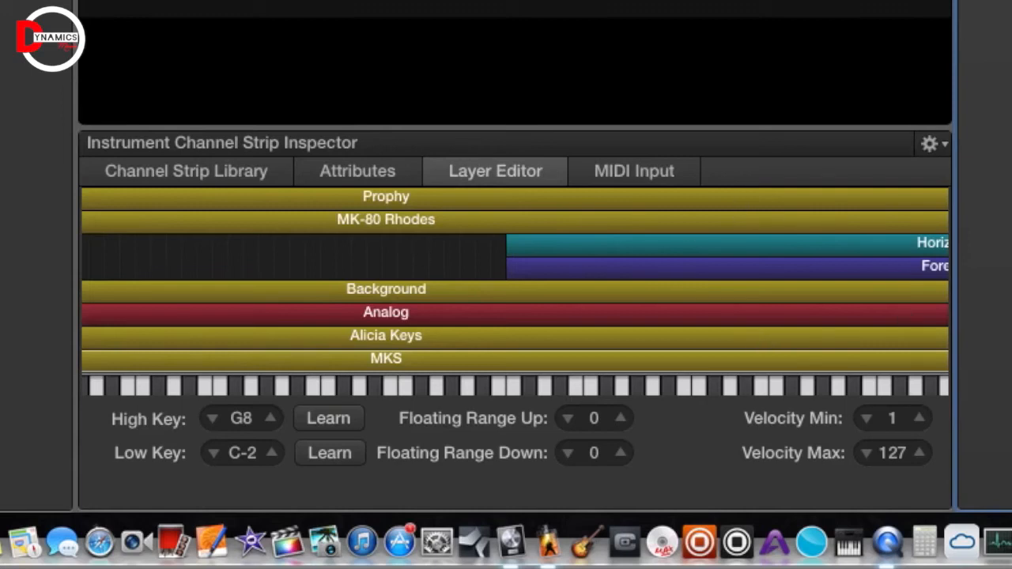
- Color the MKS layer green, then display the layered strips' key ranges in the Layer Editor
left_click(383, 174)
left_click(203, 262)
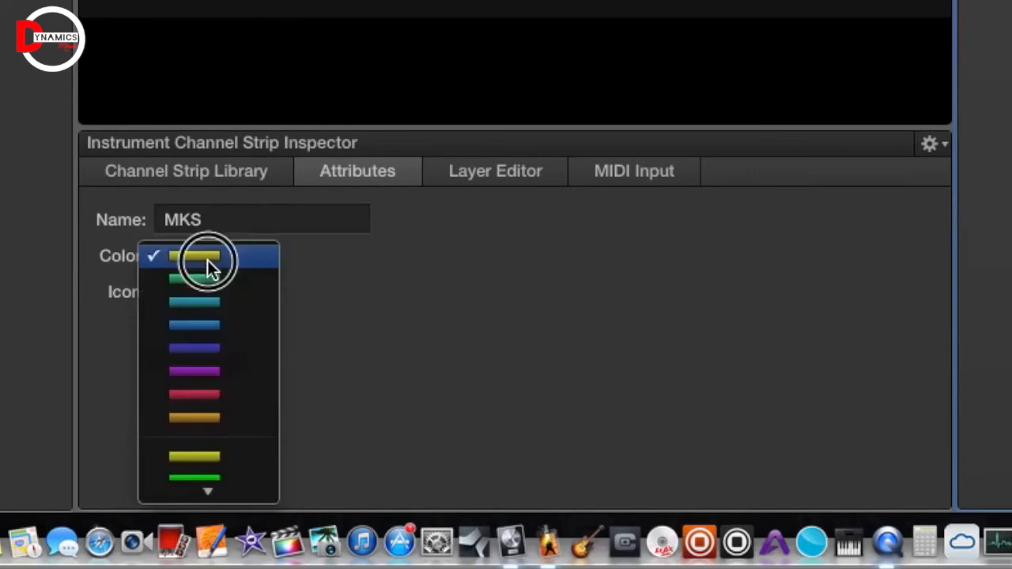
left_click(214, 478)
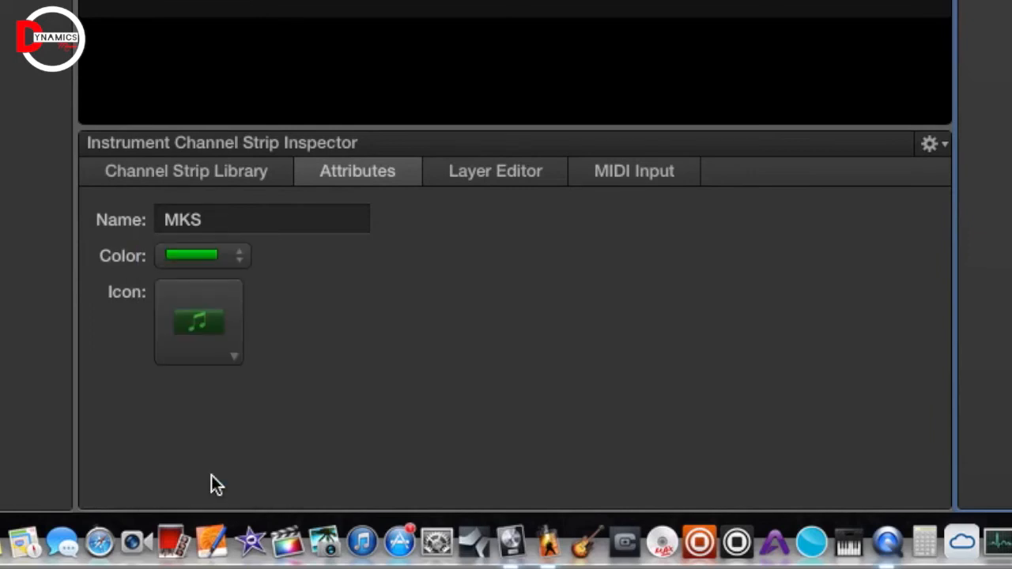
left_click(506, 172)
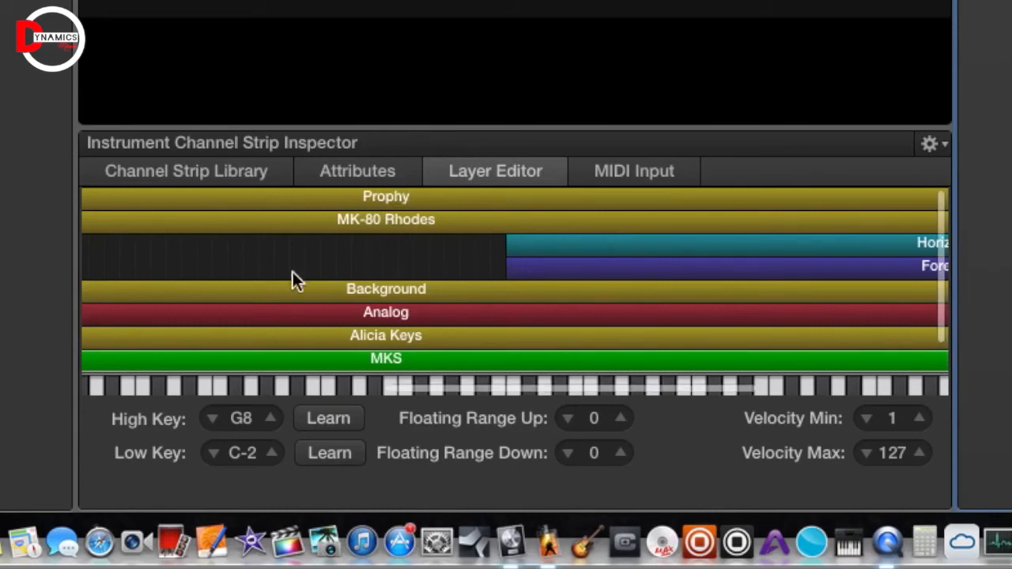
- Select the teal Horizon layer to reveal its C4 to G8 key range
scroll(292, 273, "left", 10)
scroll(292, 273, "left", 10)
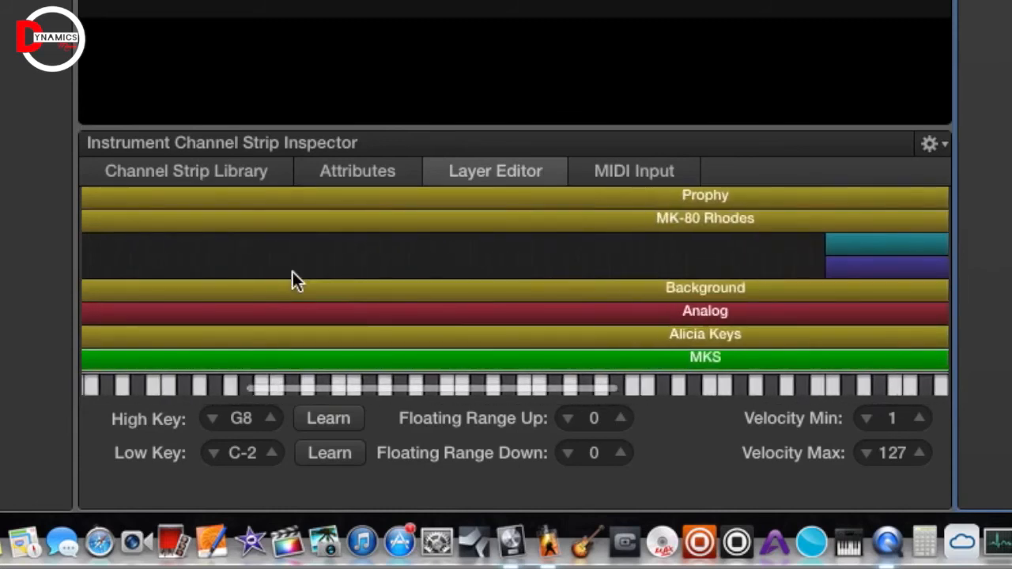
scroll(293, 281, "left", 5)
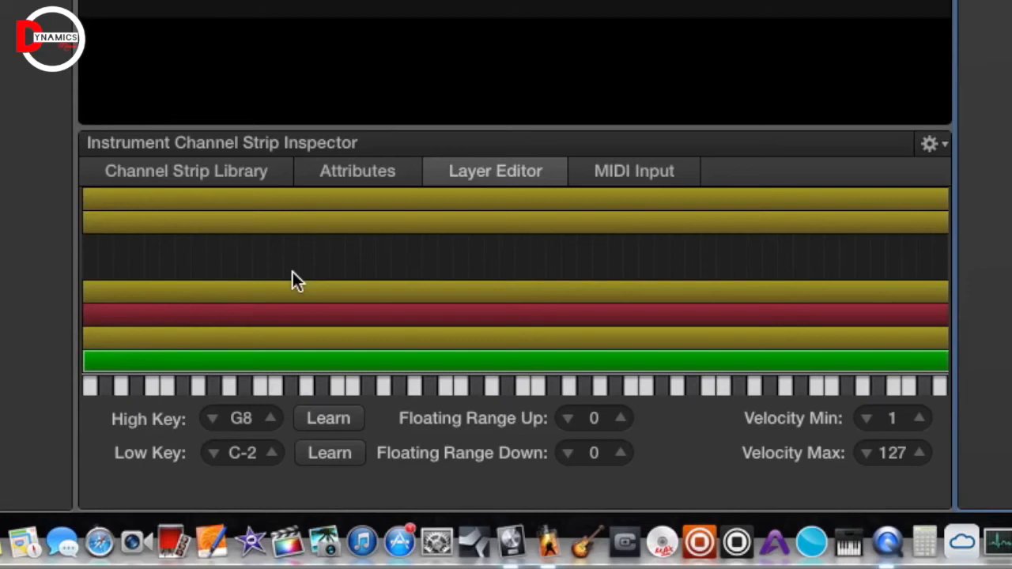
scroll(292, 272, "right", 5)
scroll(292, 273, "right", 3)
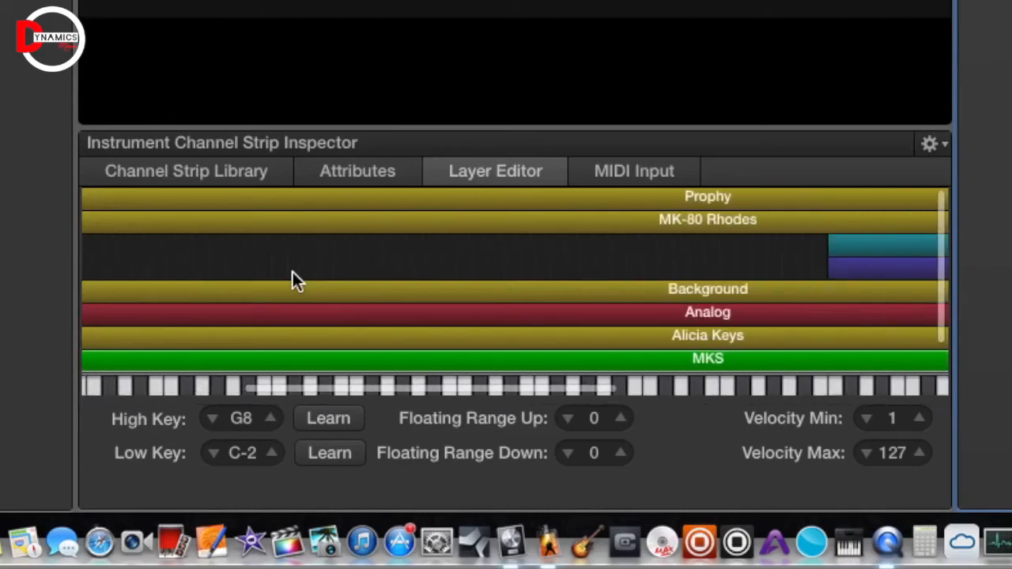
scroll(293, 272, "right", 5)
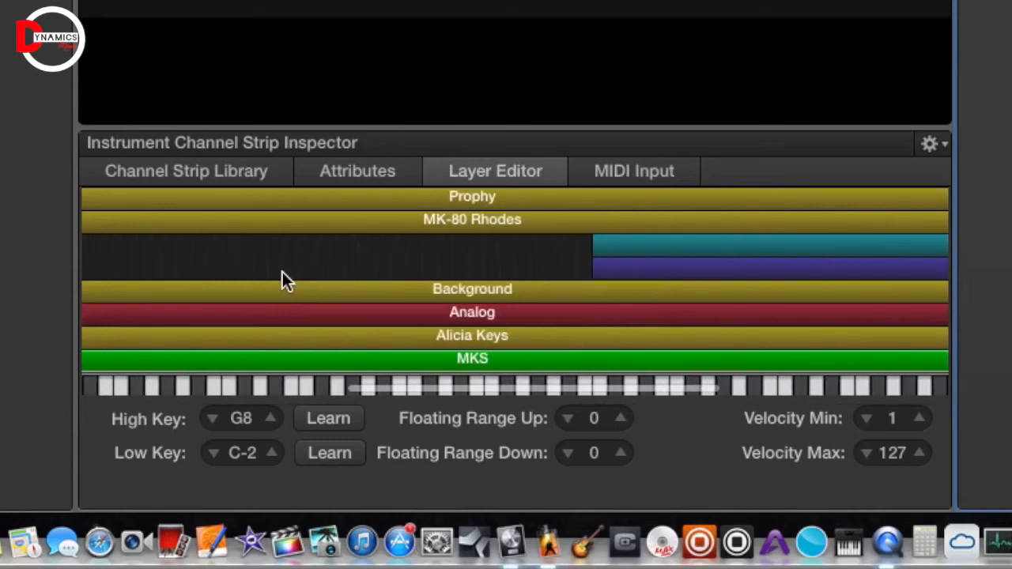
scroll(282, 272, "left", 1)
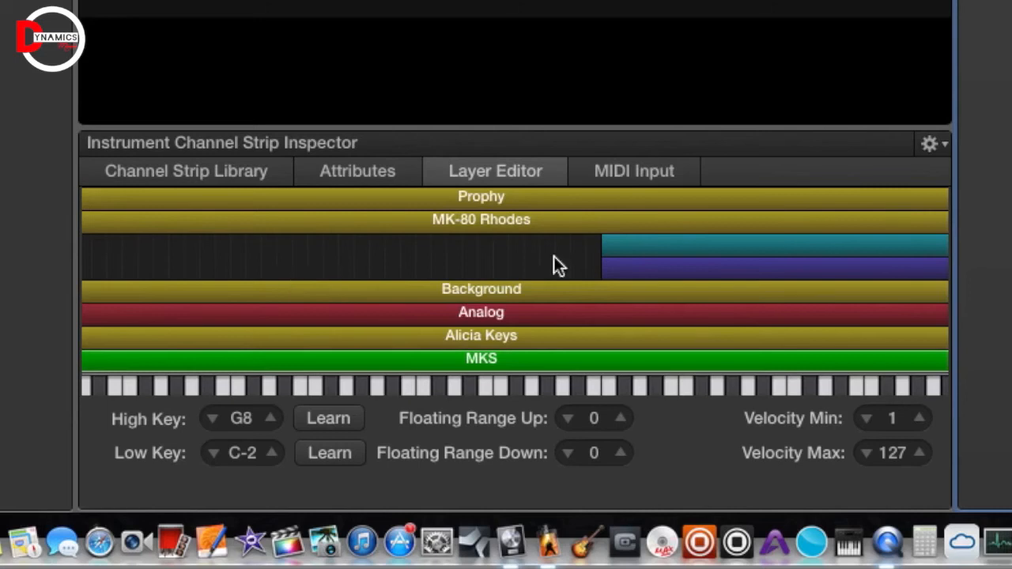
scroll(554, 258, "right", 7)
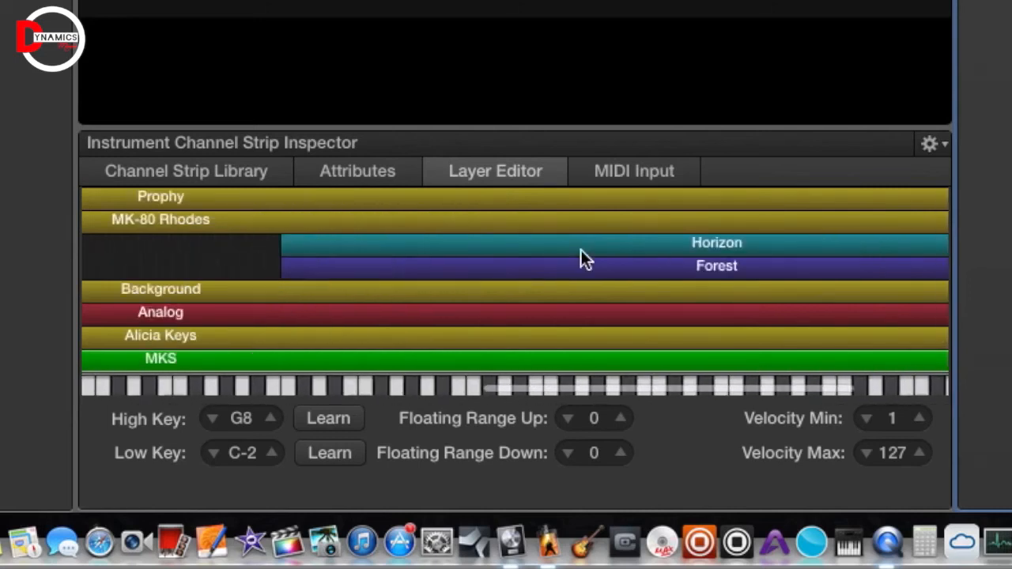
scroll(581, 250, "right", 5)
scroll(582, 249, "left", 4)
scroll(581, 250, "right", 4)
scroll(581, 250, "left", 15)
scroll(582, 250, "right", 10)
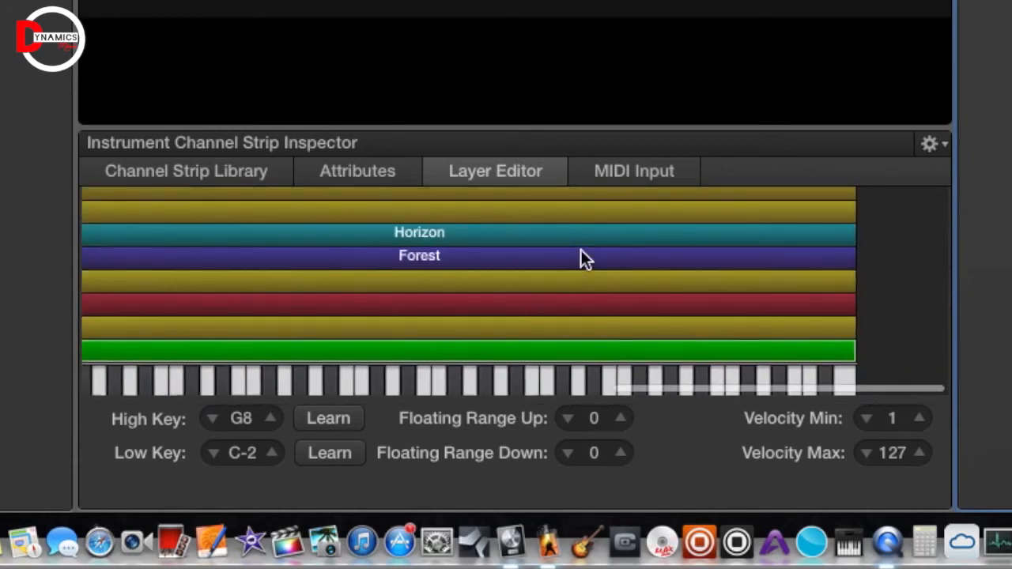
scroll(581, 250, "left", 10)
scroll(581, 250, "right", 5)
scroll(581, 252, "right", 5)
scroll(581, 252, "left", 10)
scroll(581, 251, "up", 2)
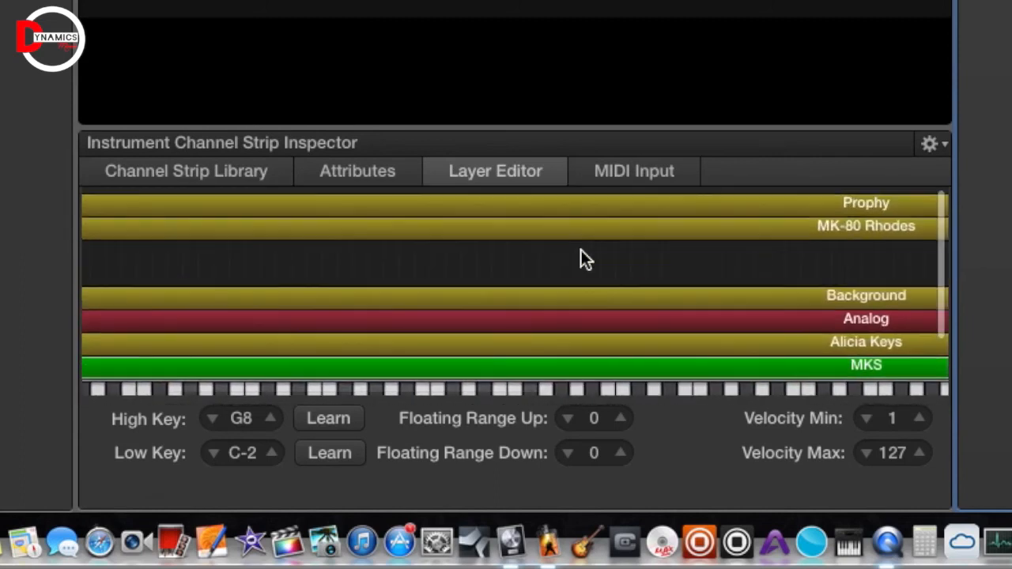
scroll(581, 250, "down", 1)
scroll(581, 250, "right", 5)
scroll(581, 250, "left", 1)
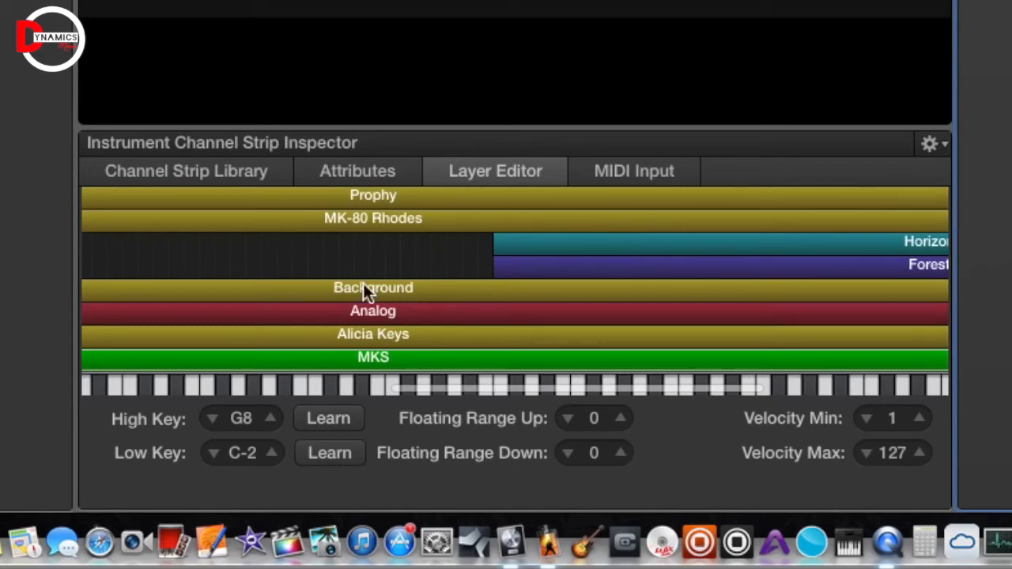
left_click(510, 238)
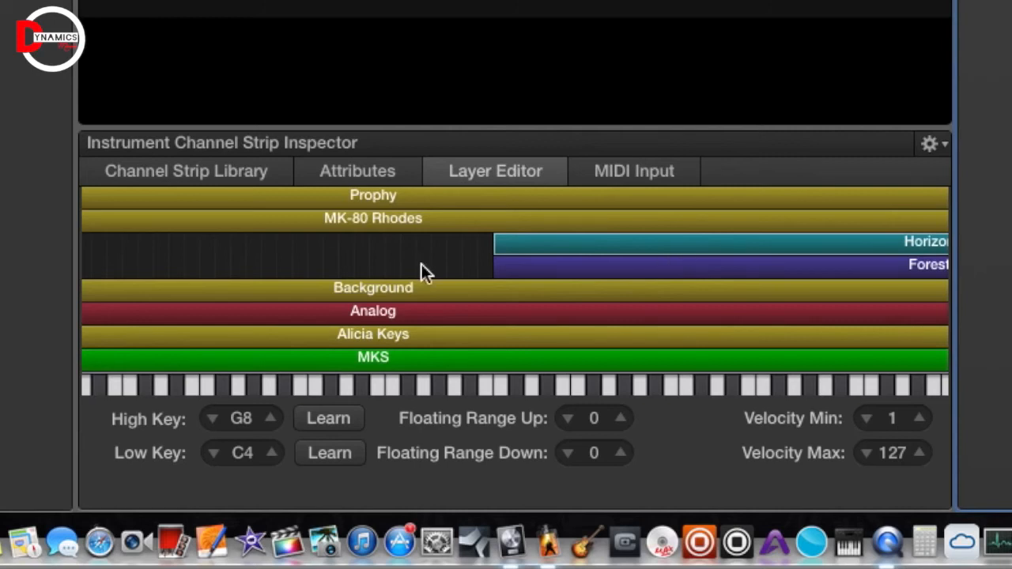
scroll(380, 283, "left", 5)
- Drag the green MKS layer's low key from C-2 up toward F#0, then back down
scroll(380, 285, "down", 5)
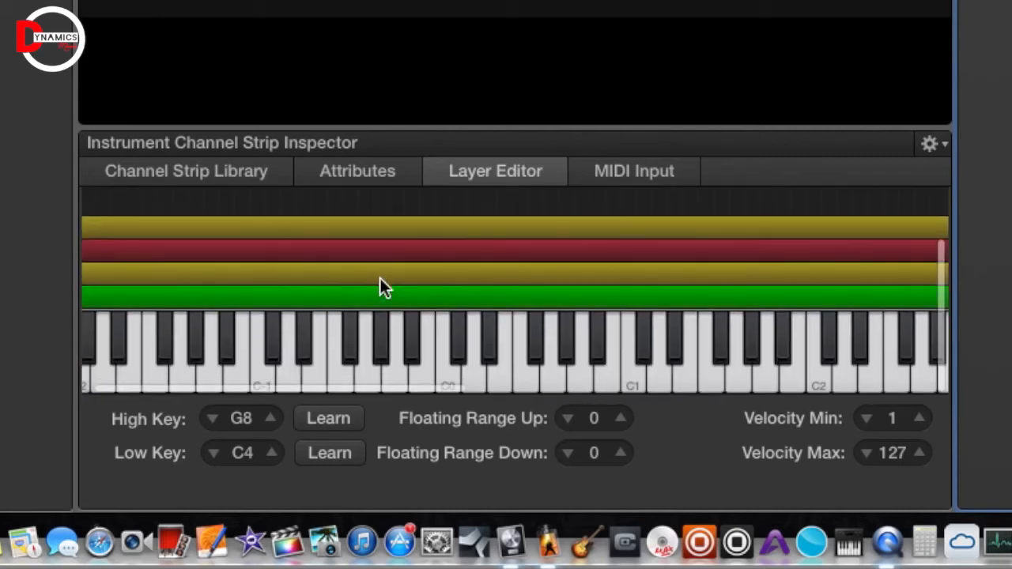
left_click(215, 300)
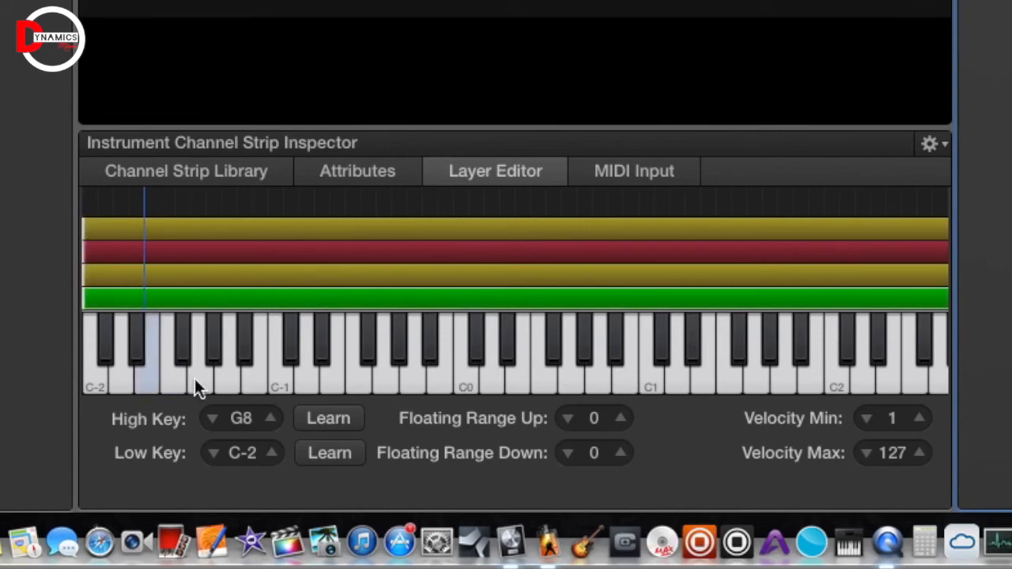
left_click(87, 296)
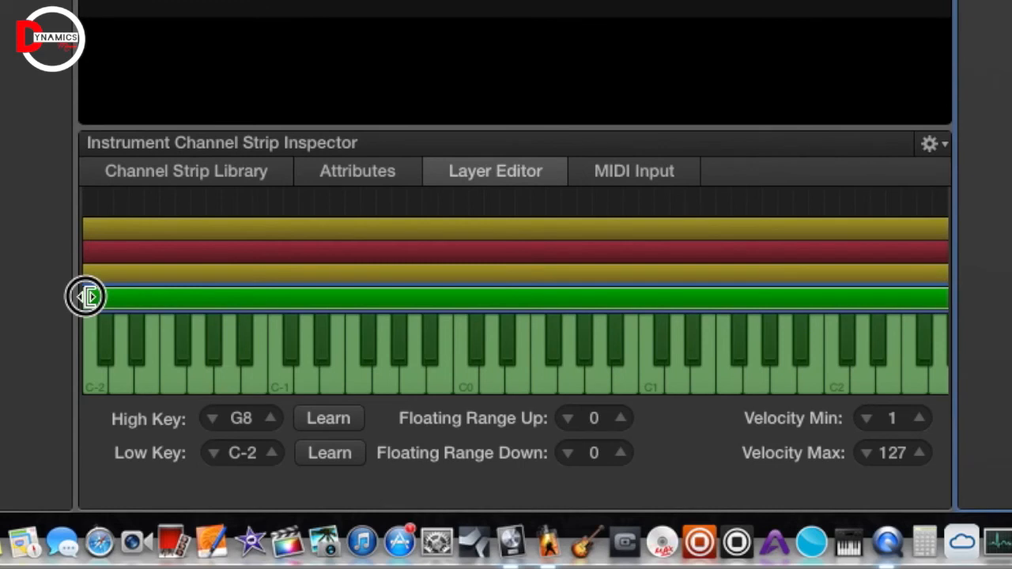
left_click_drag(87, 296, 560, 320)
scroll(560, 320, "down", 1)
left_click_drag(526, 303, 530, 304)
left_click(717, 304)
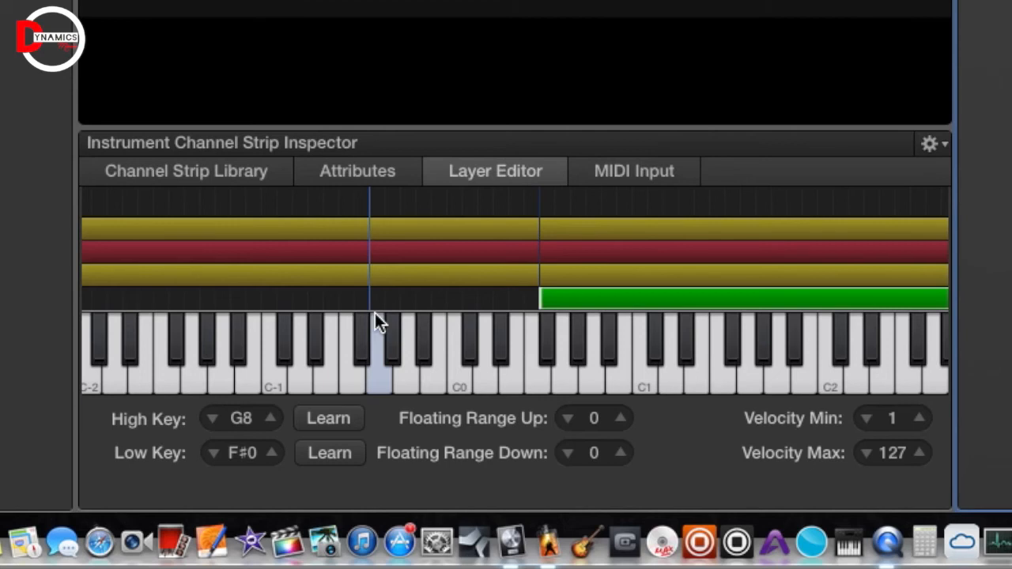
left_click_drag(544, 300, 82, 293)
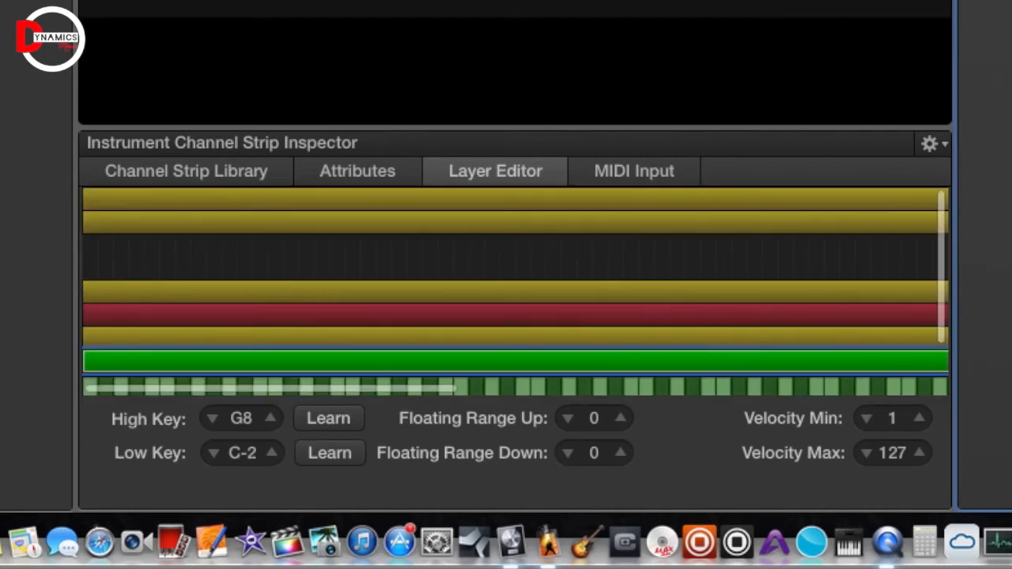
scroll(282, 314, "up", 1)
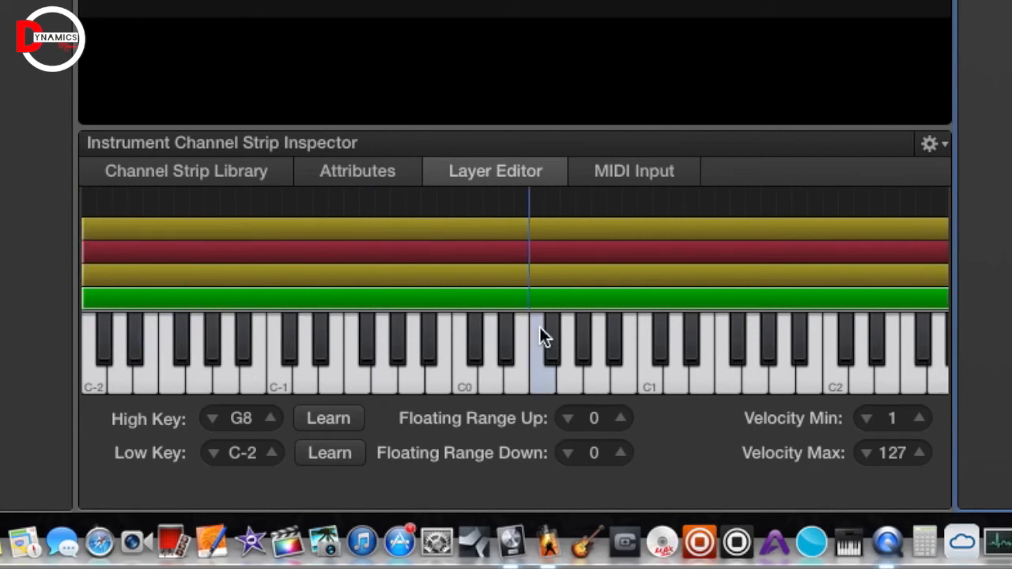
scroll(716, 324, "right", 8)
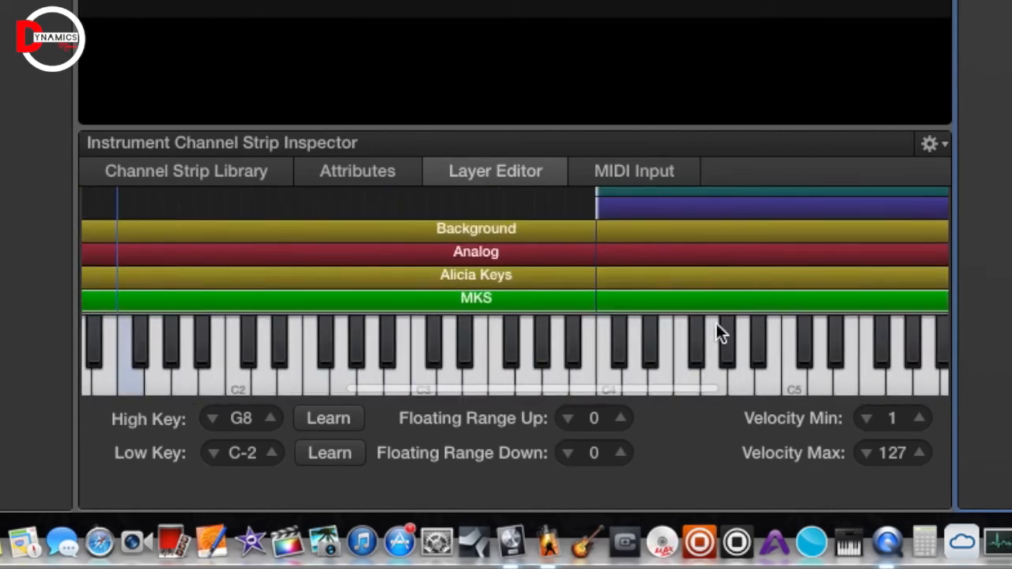
scroll(716, 324, "left", 8)
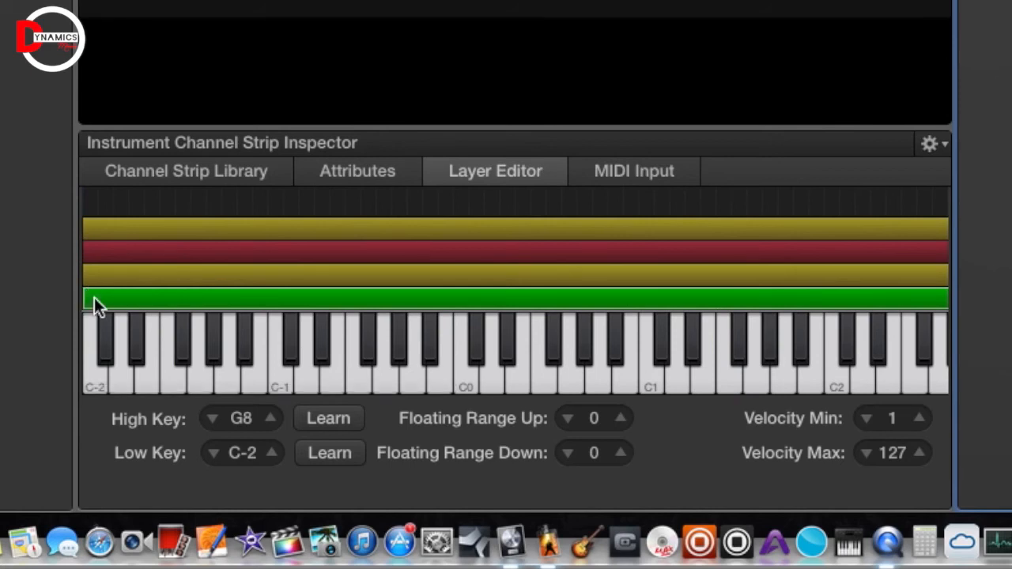
scroll(254, 234, "up", 5)
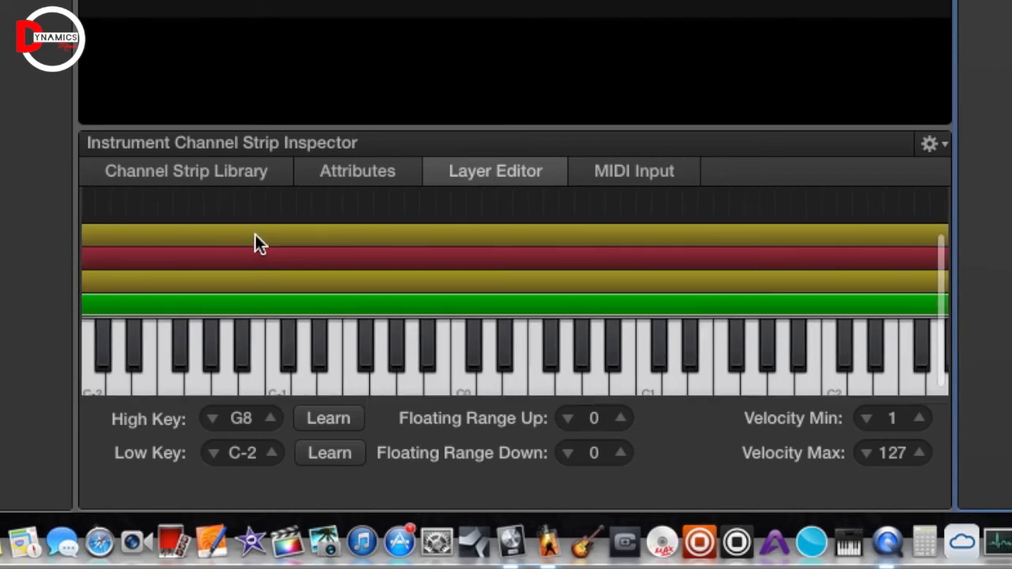
scroll(255, 250, "right", 10)
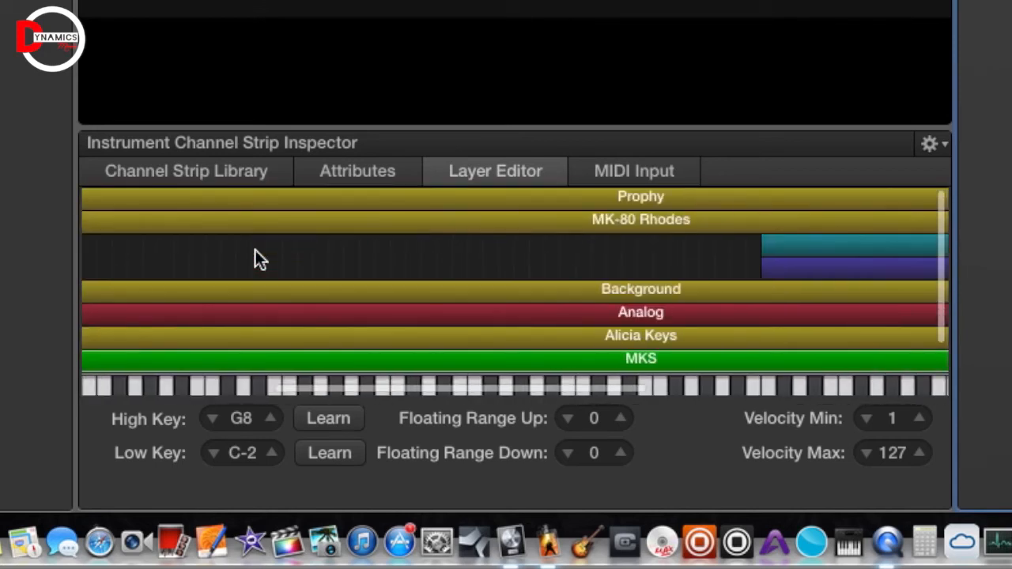
scroll(255, 250, "left", 10)
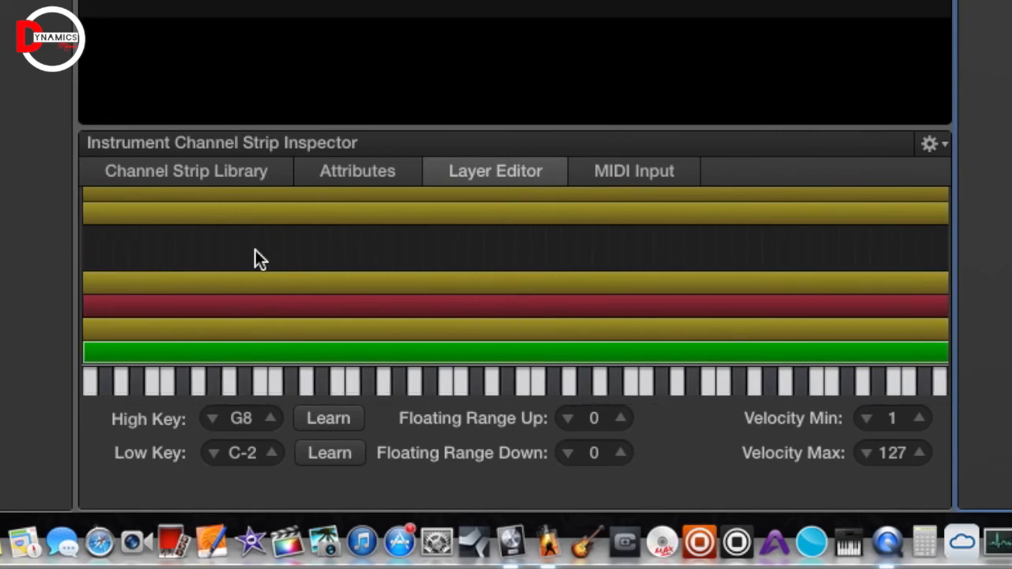
scroll(616, 213, "right", 10)
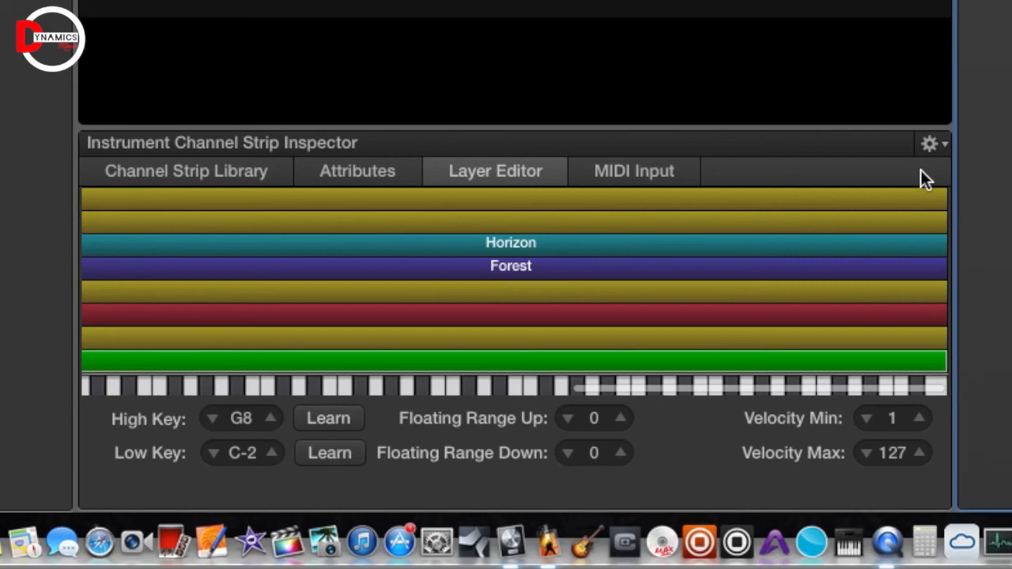
left_click_drag(945, 192, 1011, 116)
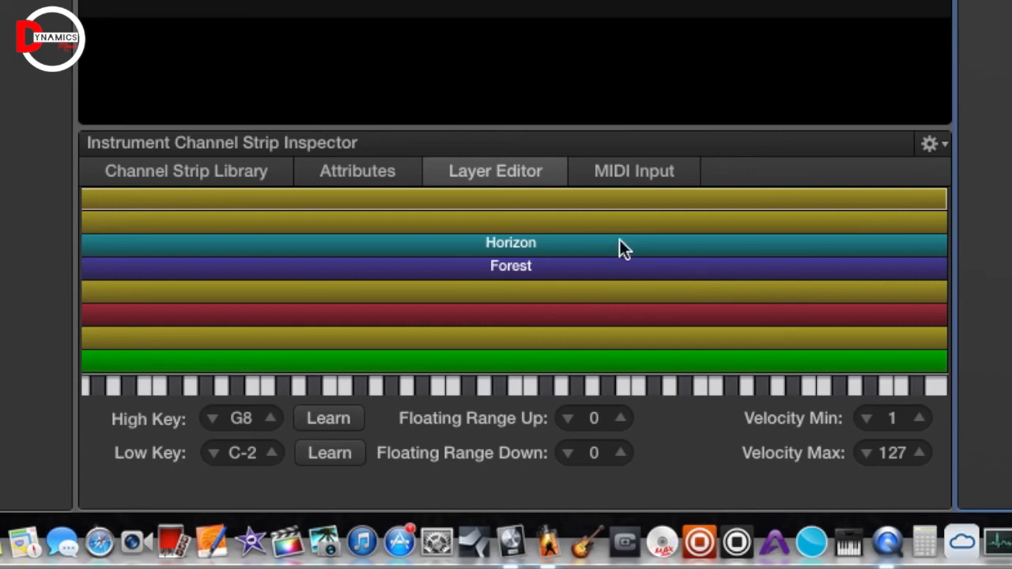
scroll(517, 194, "left", 10)
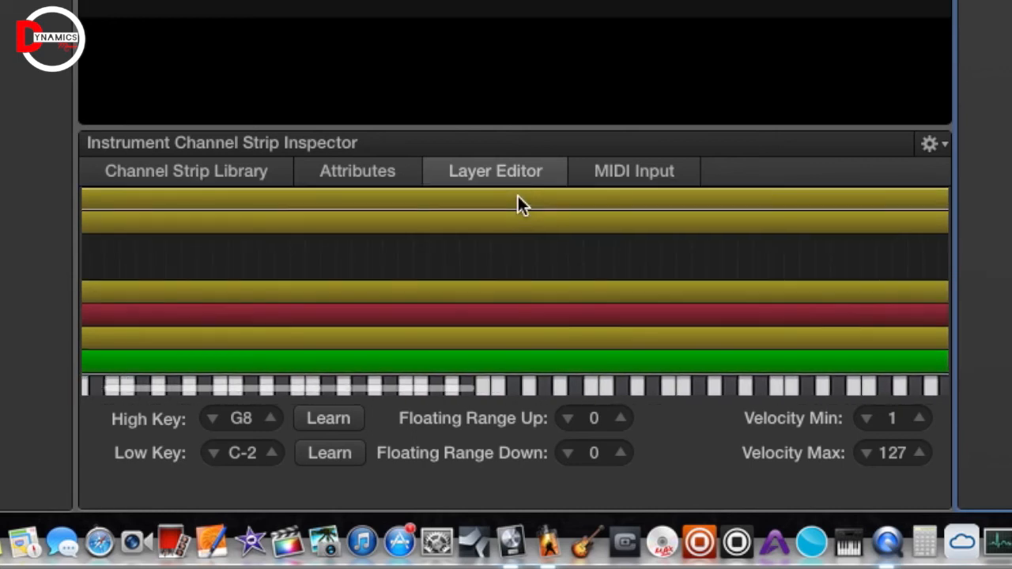
scroll(517, 194, "right", 7)
scroll(518, 195, "down", 2)
scroll(518, 203, "up", 2)
scroll(518, 203, "right", 5)
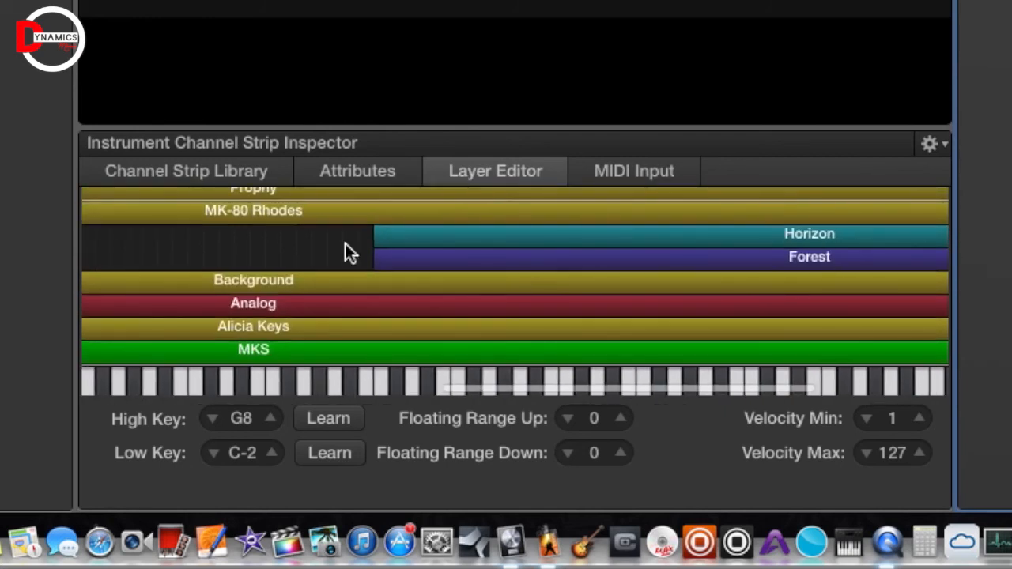
scroll(342, 224, "down", 3)
scroll(618, 318, "right", 4)
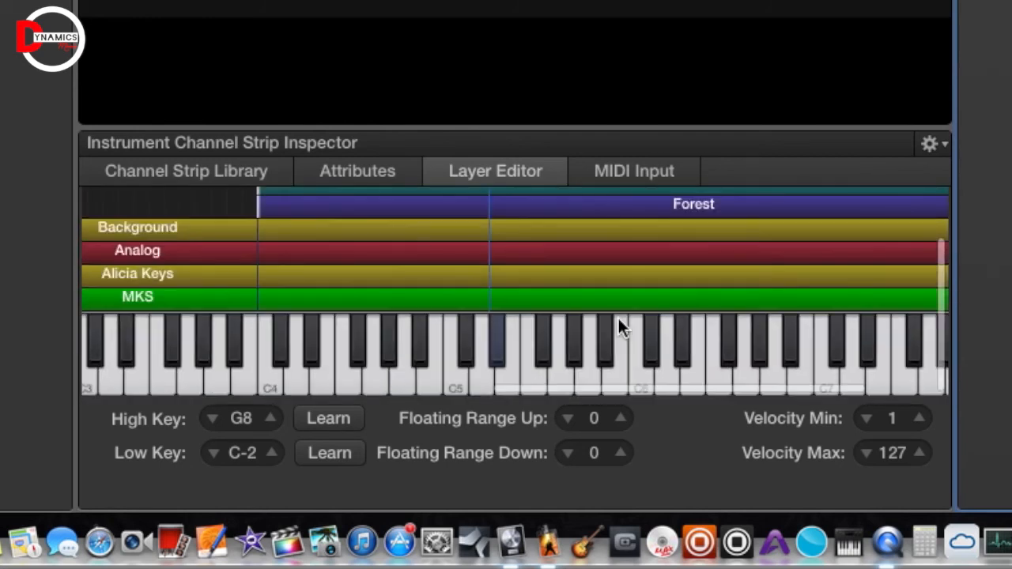
scroll(618, 318, "left", 10)
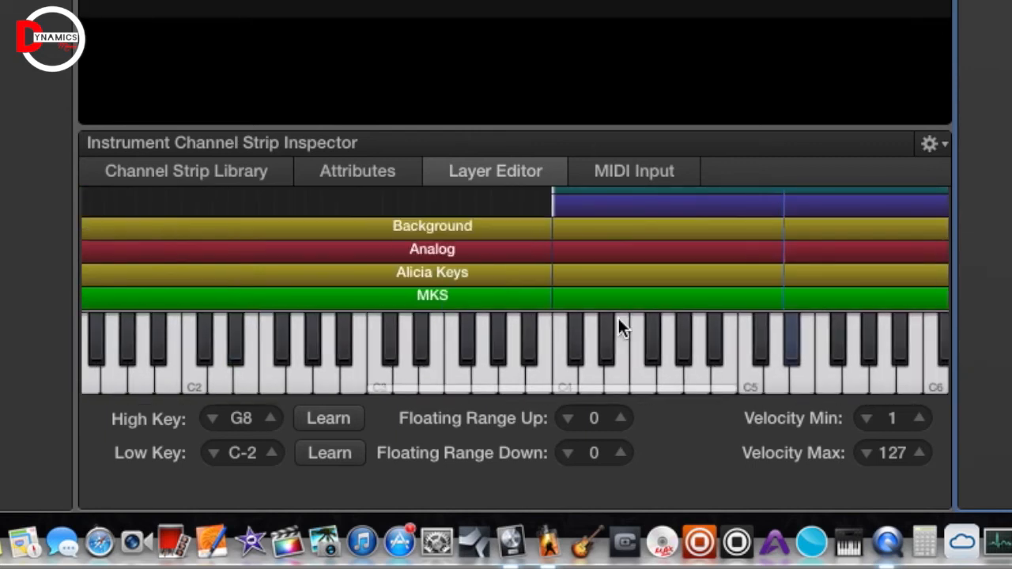
scroll(618, 318, "right", 12)
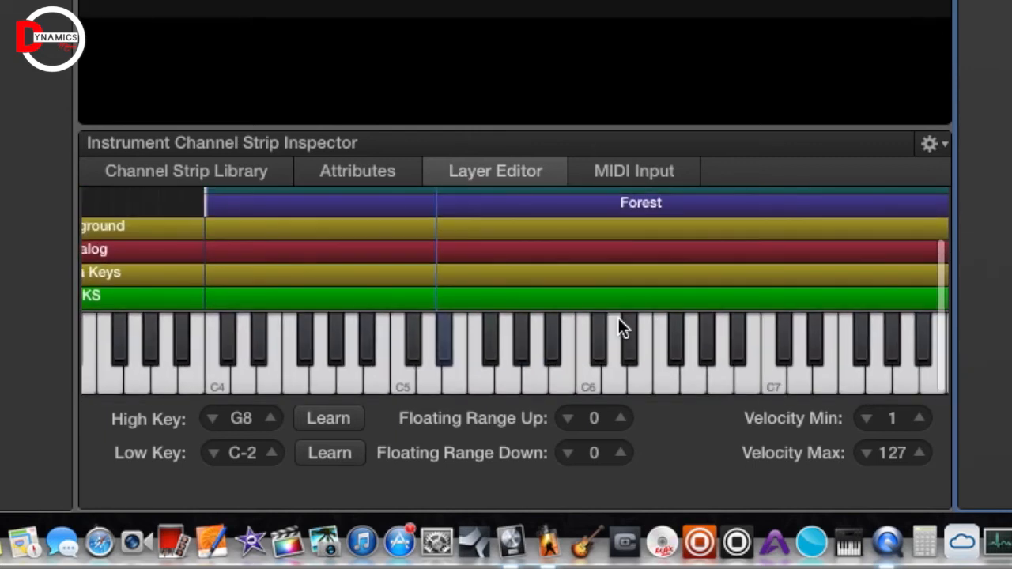
scroll(618, 318, "right", 5)
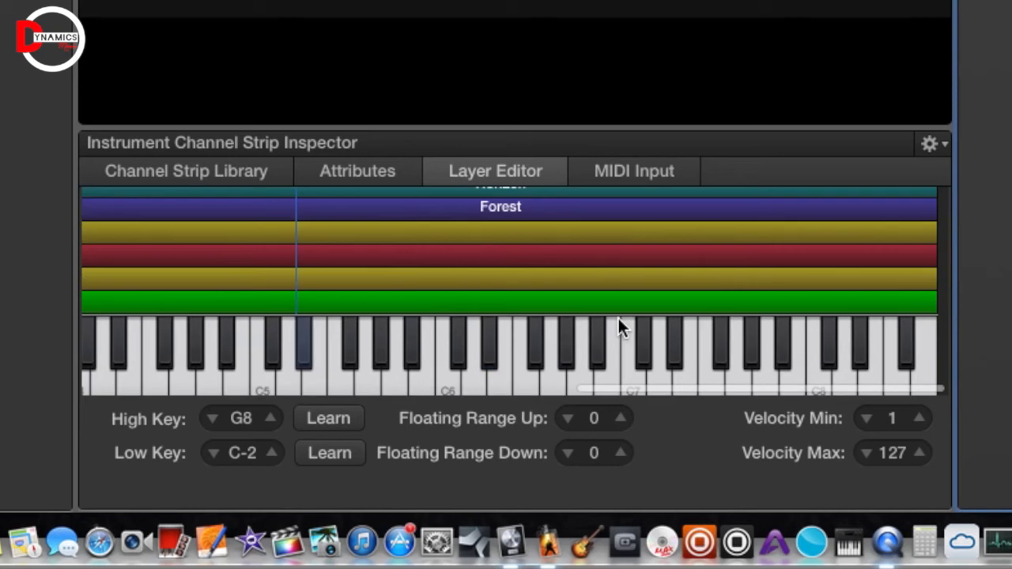
scroll(619, 318, "left", 6)
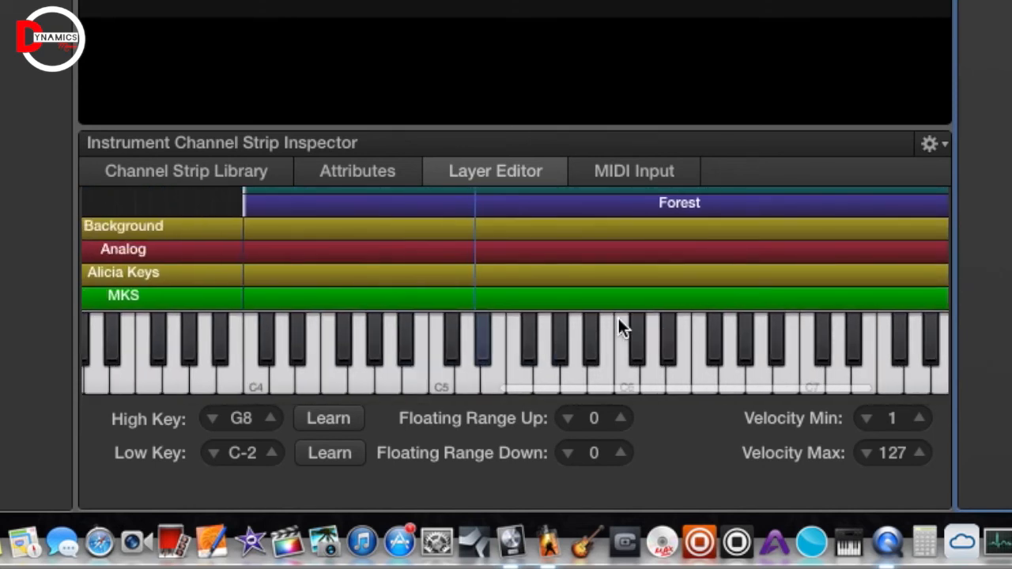
scroll(618, 318, "left", 20)
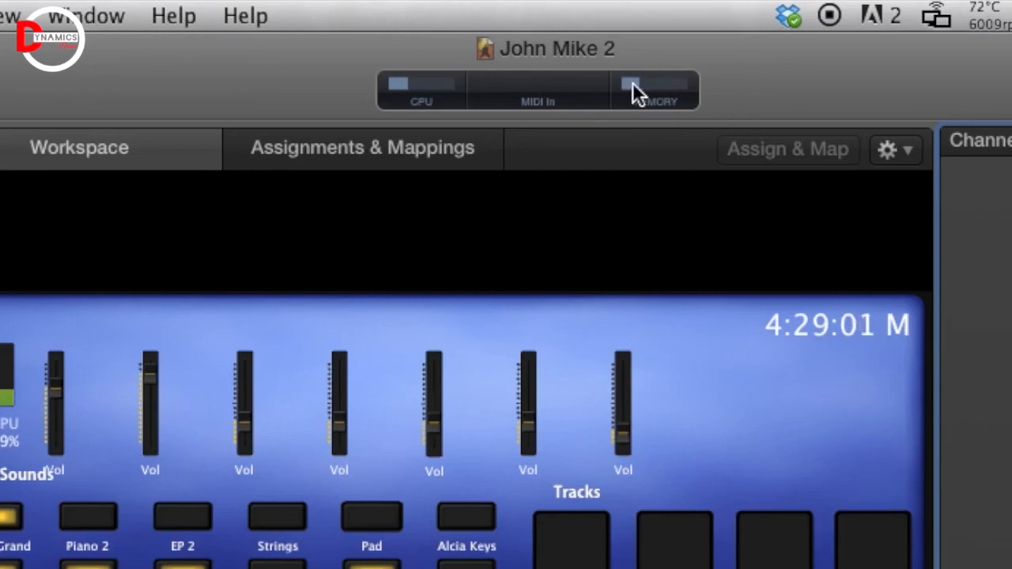
- Check the CPU/Memory meter: CPU at 29%, MainStage using 27% of memory
mouse_move(638, 84)
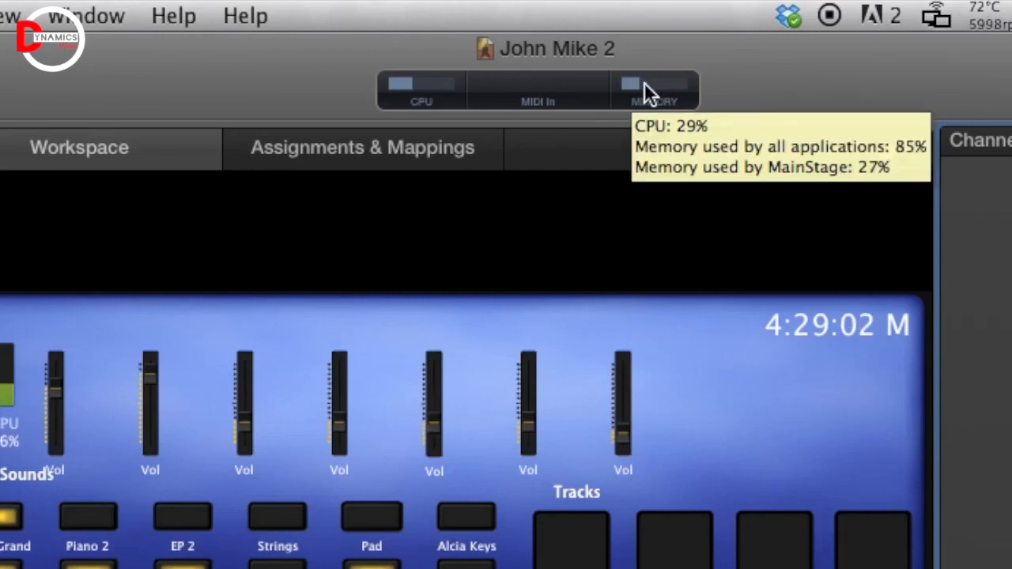